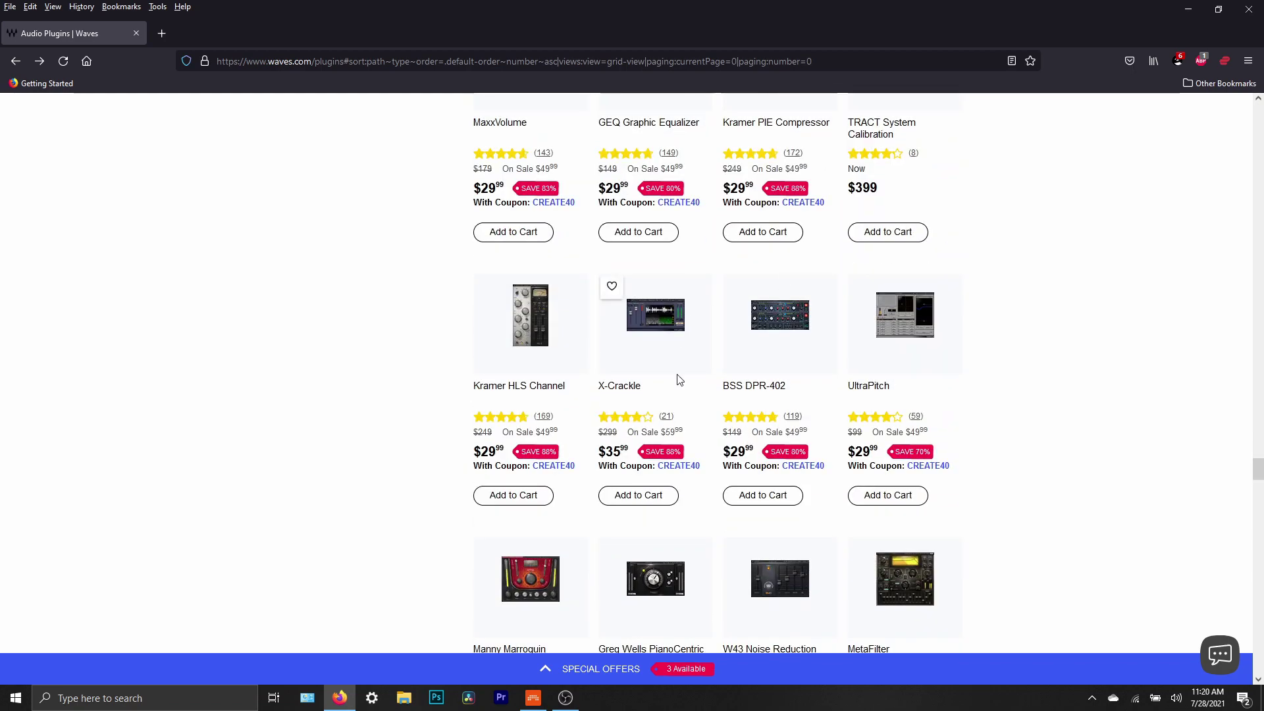
{"action": "scroll", "coordinate": [678, 376], "scroll_direction": "down", "scroll_amount": 12}
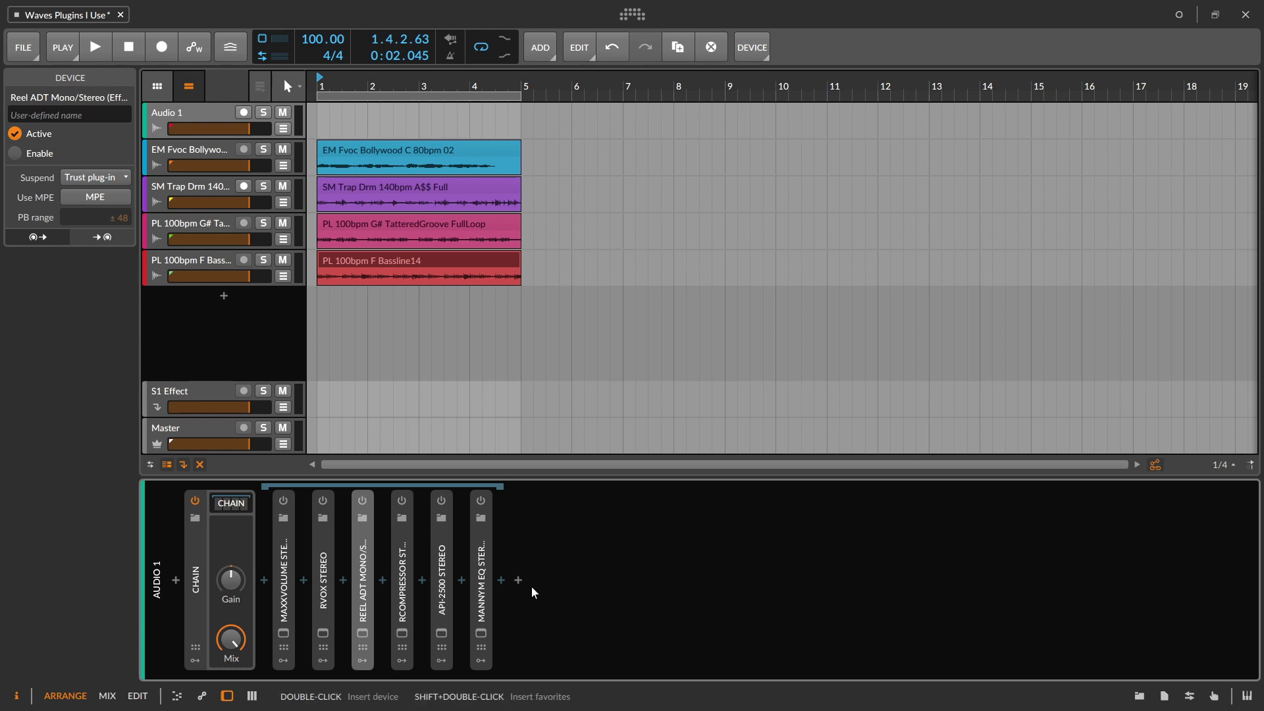
- Show the MaxxVolume plugin window from Audio 1's chain and place it slightly higher over the arrangement
{"action": "left_click", "coordinate": [284, 632]}
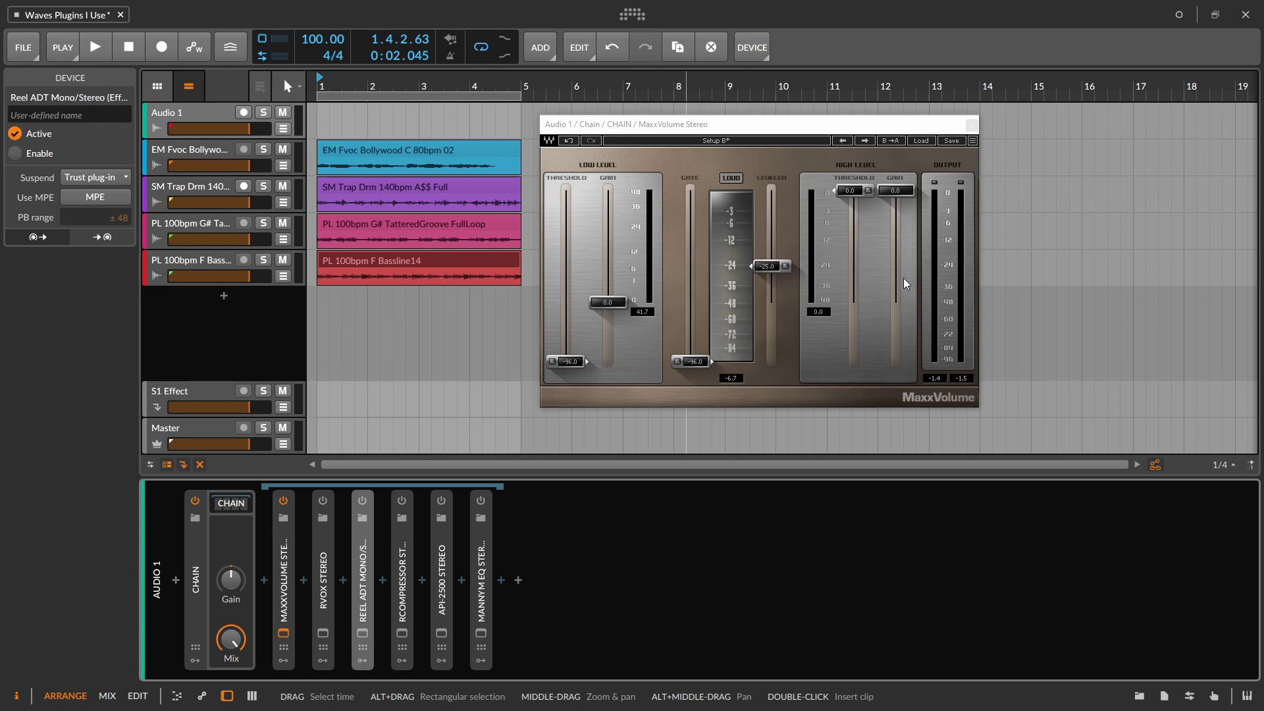
{"action": "left_click", "coordinate": [846, 122]}
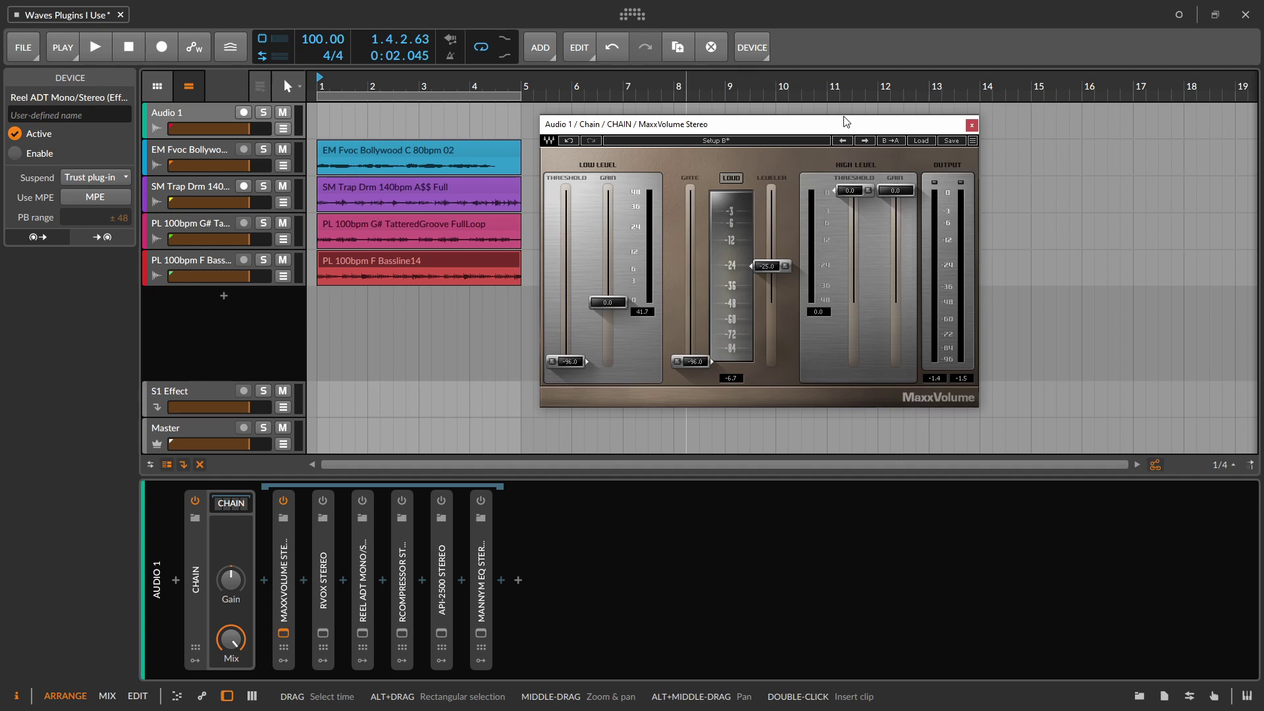
{"action": "left_click_drag", "start_coordinate": [683, 128], "coordinate": [679, 102]}
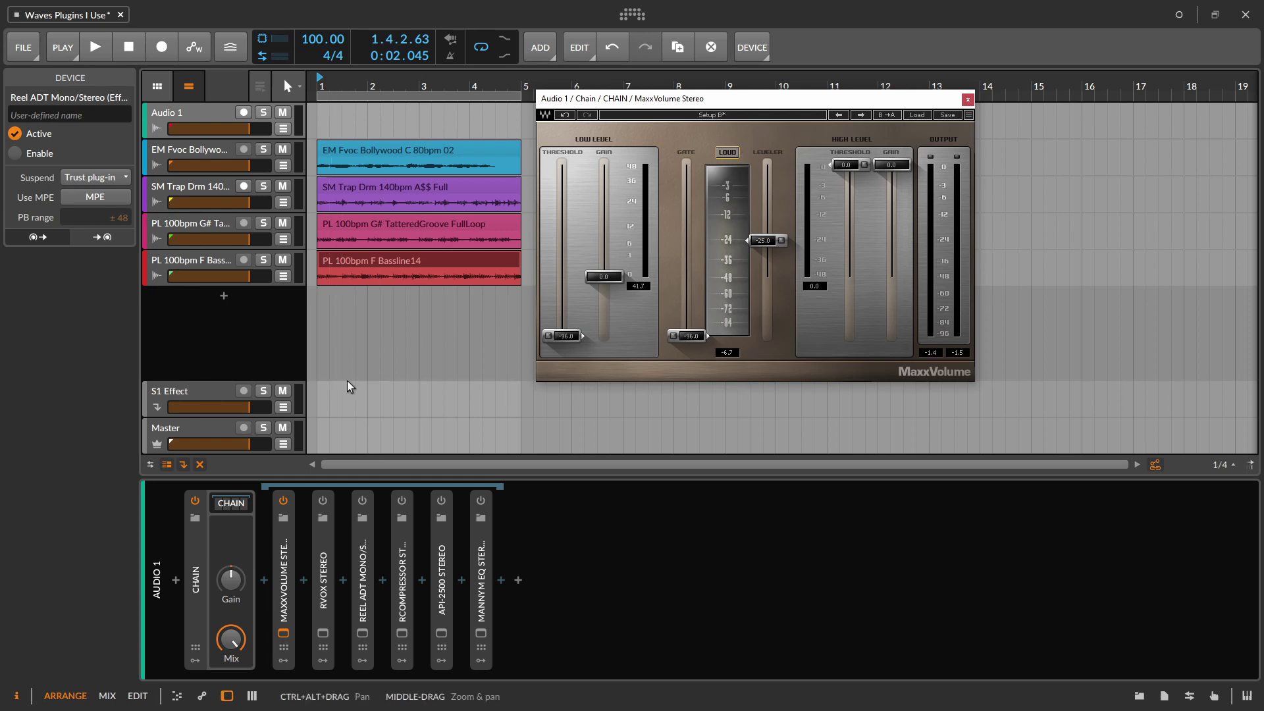
- Solo the PL 100bpm G# TatteredGroove track and play it back
{"action": "left_click", "coordinate": [262, 224]}
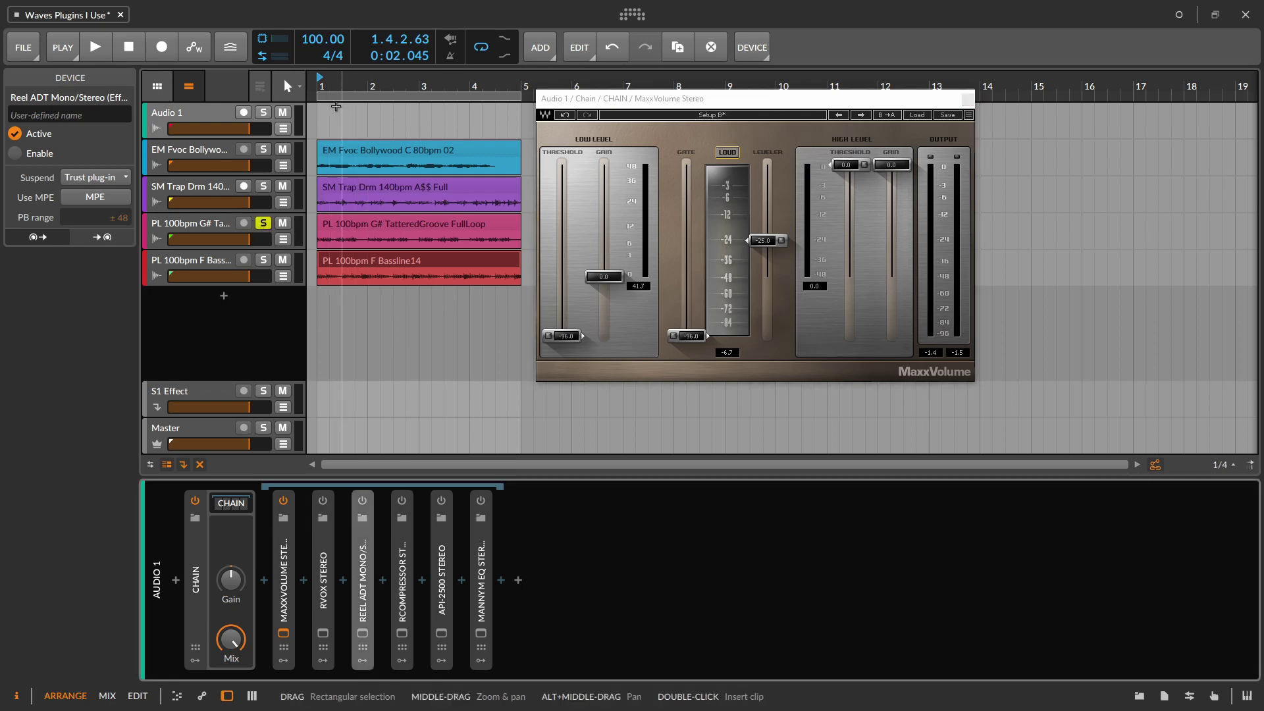
{"action": "key", "text": "space"}
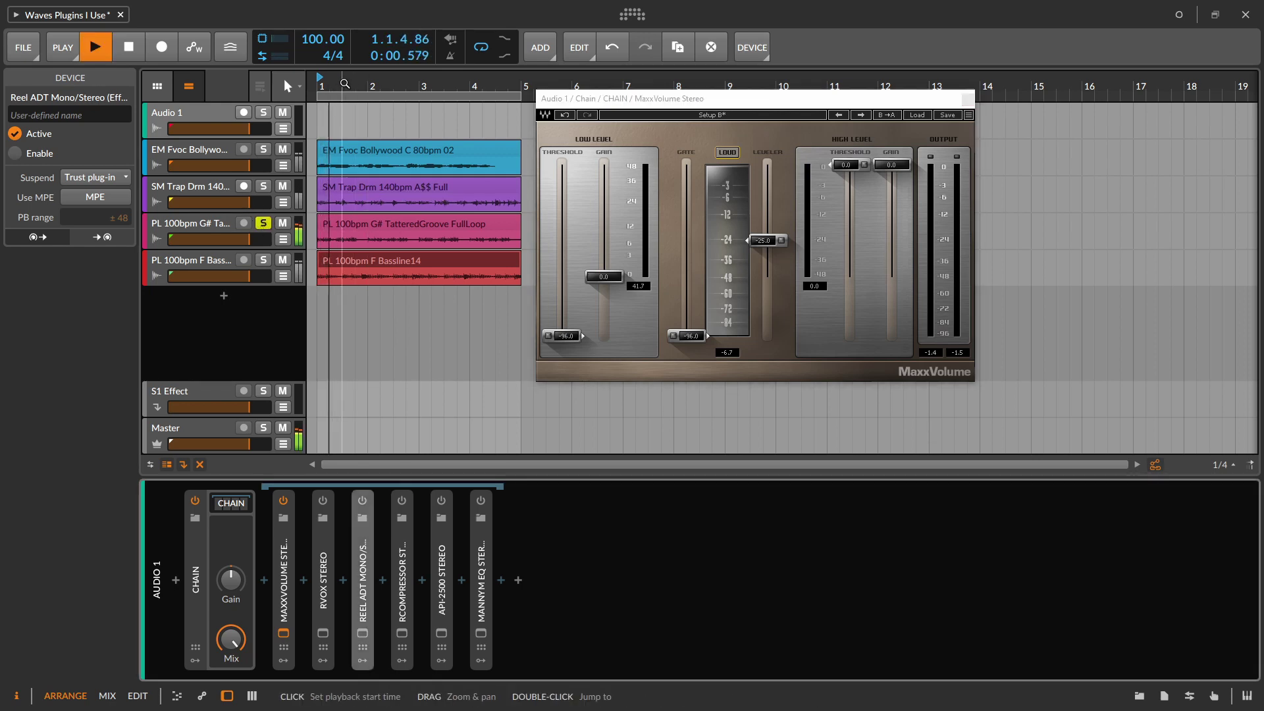
{"action": "left_click", "coordinate": [204, 222]}
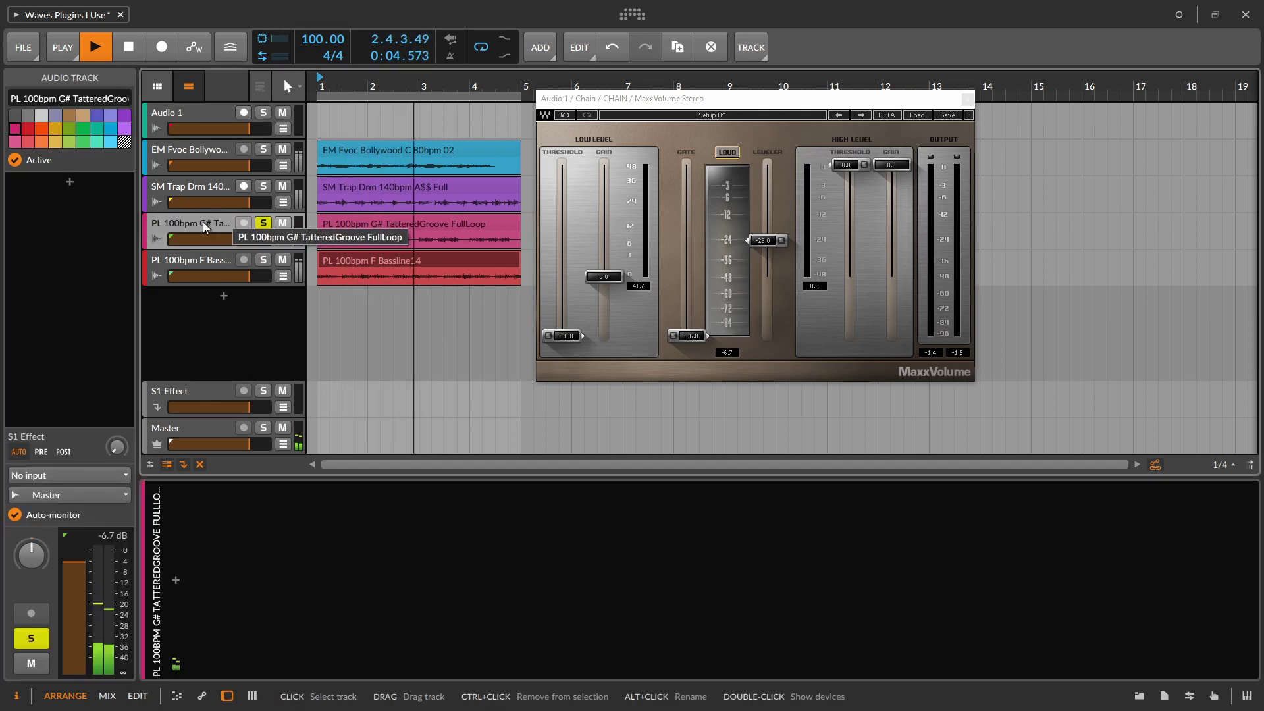
- Stop playback and move MaxxVolume from Audio 1's chain onto the PL 100bpm G# TatteredGroove track
{"action": "left_click", "coordinate": [199, 121]}
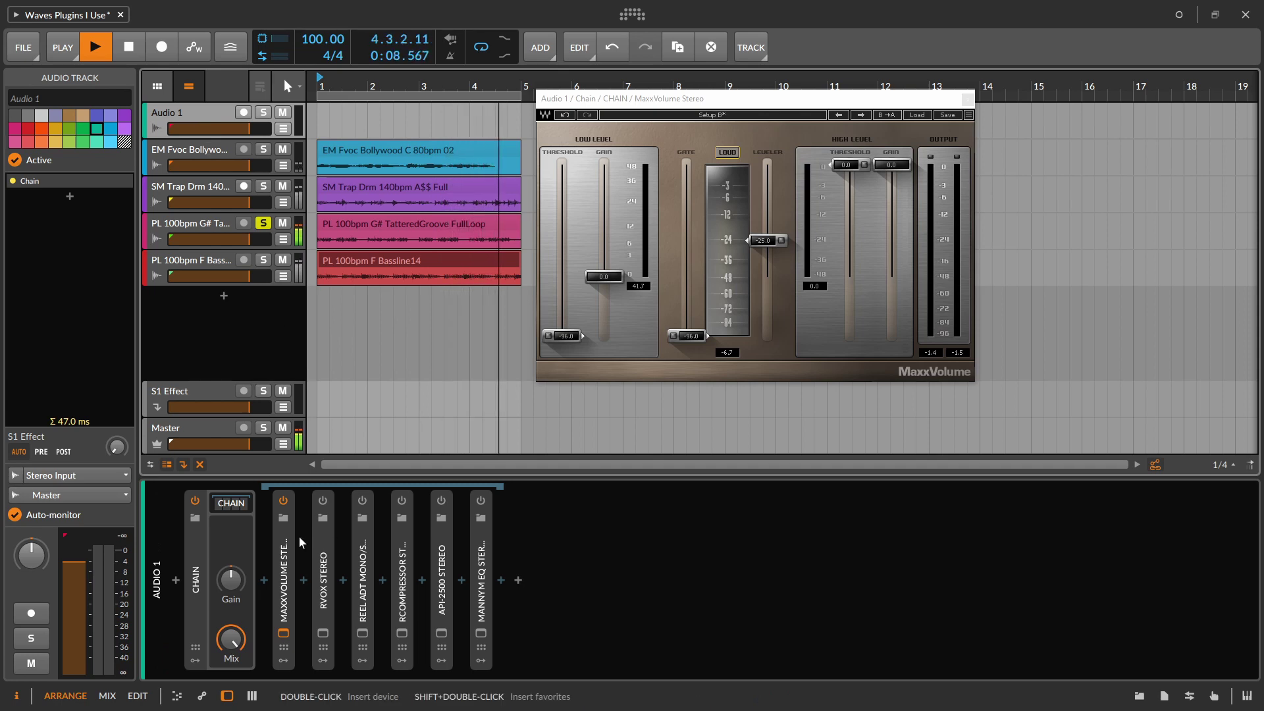
{"action": "key", "text": "space"}
{"action": "left_click_drag", "start_coordinate": [283, 559], "coordinate": [227, 228]}
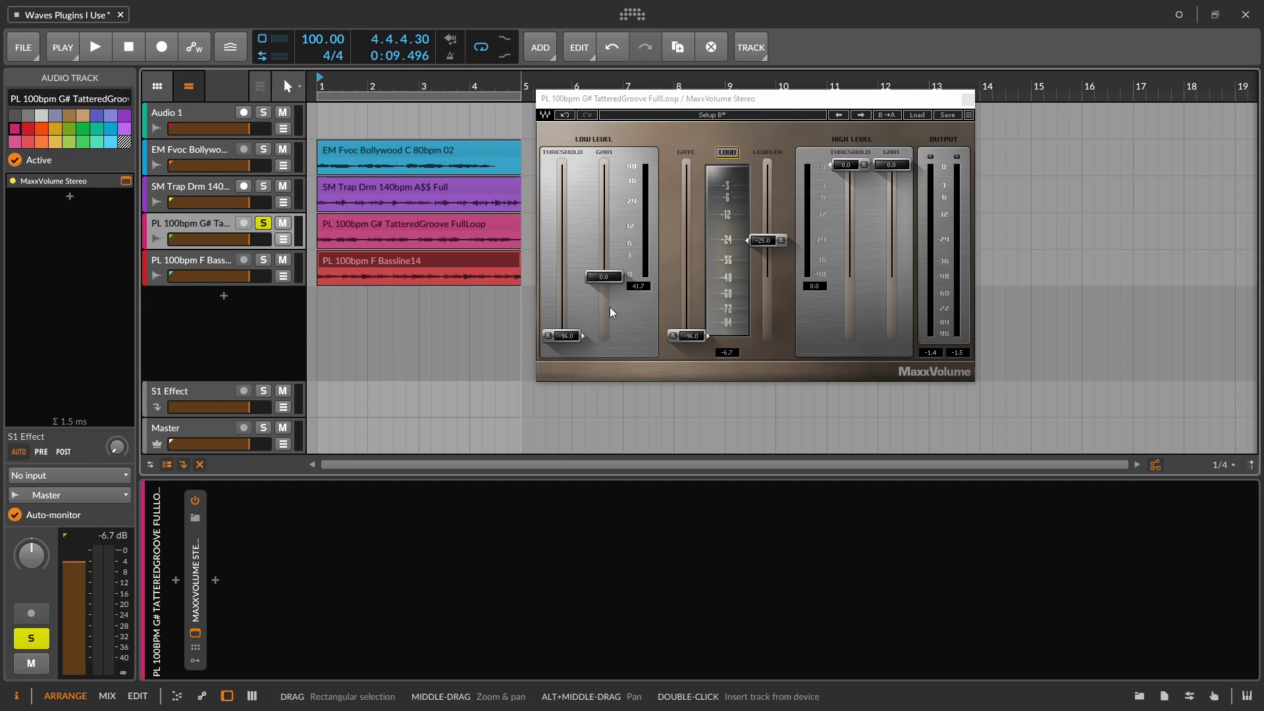
- While auditioning the groove track, set MaxxVolume's low level threshold to -32.0 and gain to 27.0, and its high level gain to -4.0
{"action": "key", "text": "space"}
{"action": "left_click", "coordinate": [580, 332]}
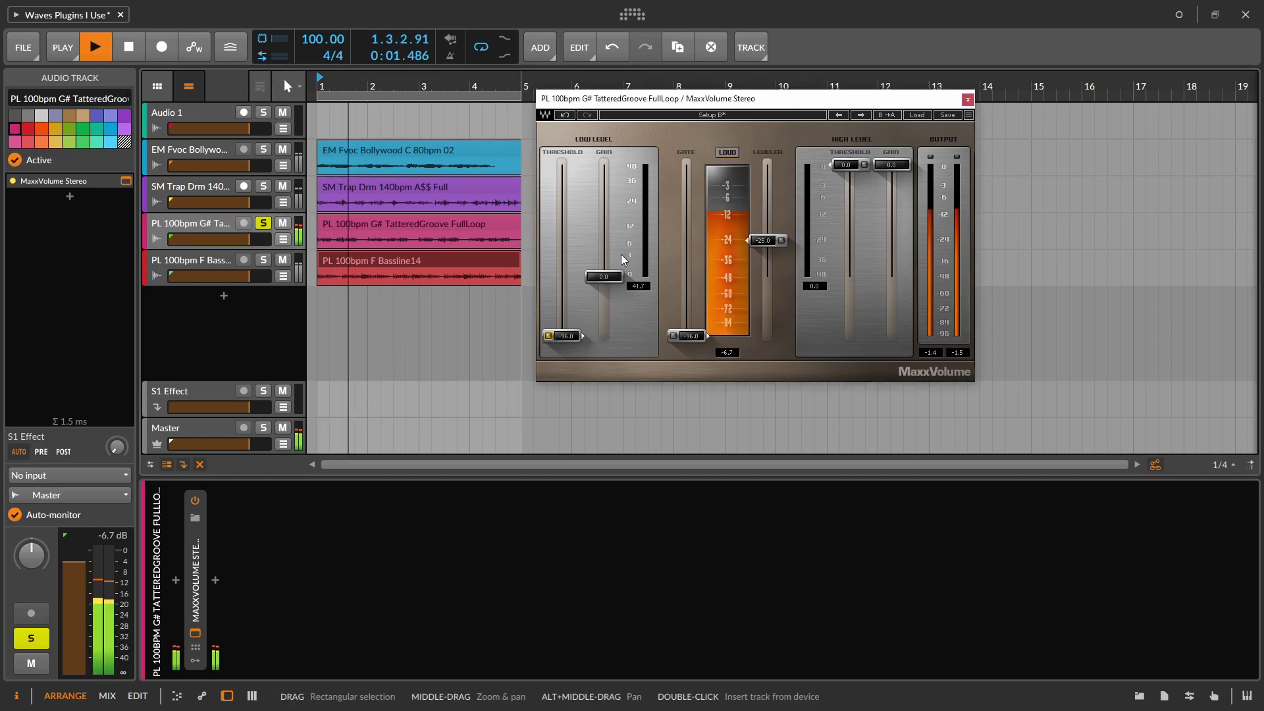
{"action": "left_click_drag", "start_coordinate": [581, 332], "coordinate": [604, 223]}
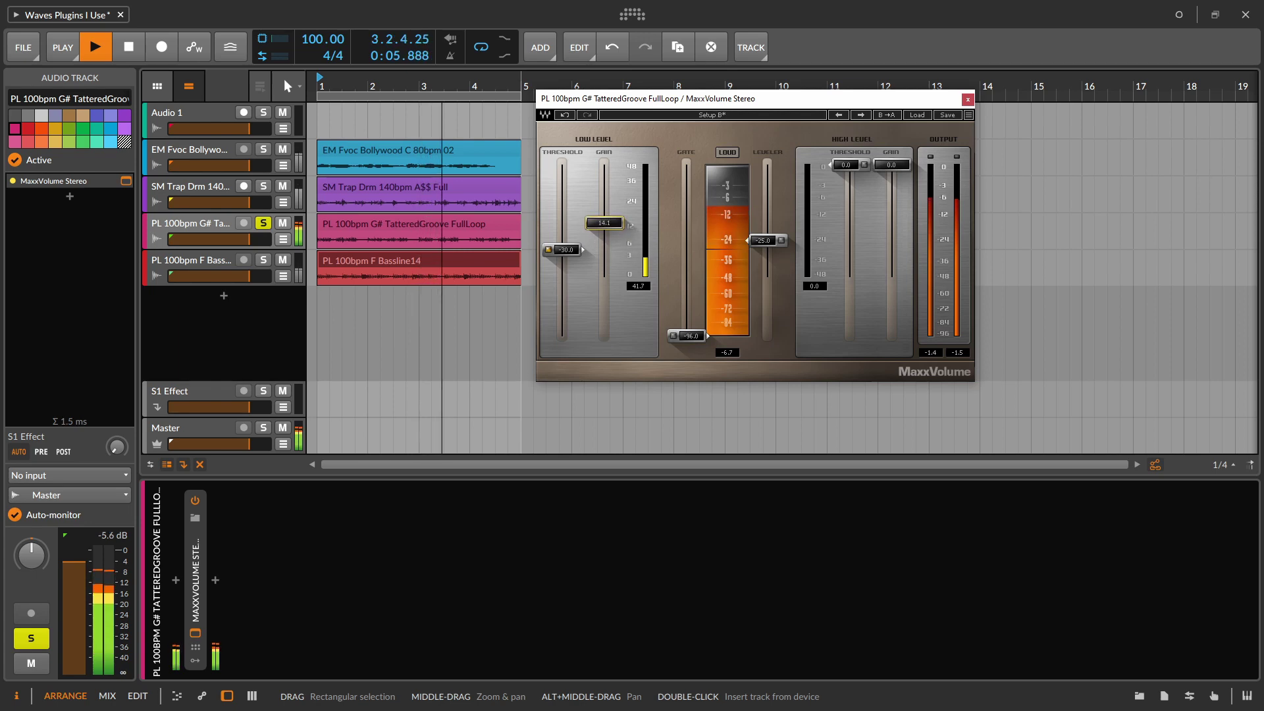
{"action": "left_click_drag", "start_coordinate": [892, 165], "coordinate": [892, 185]}
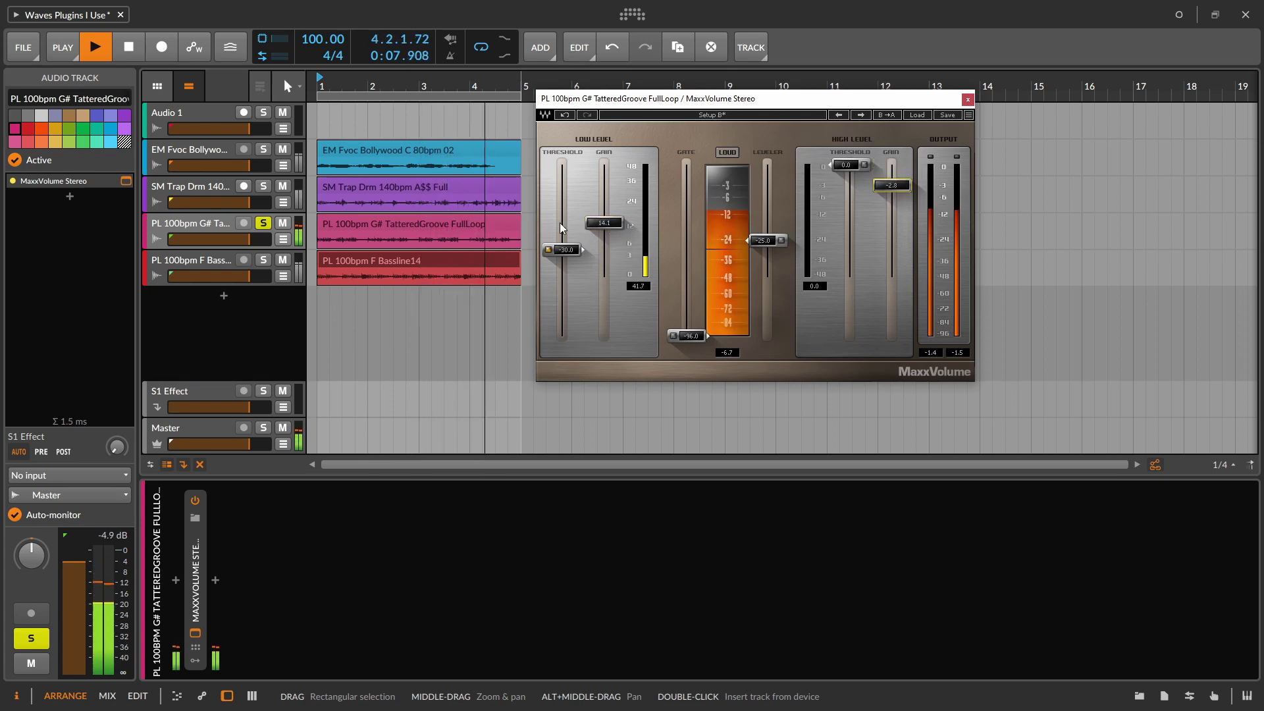
{"action": "left_click_drag", "start_coordinate": [595, 222], "coordinate": [603, 197]}
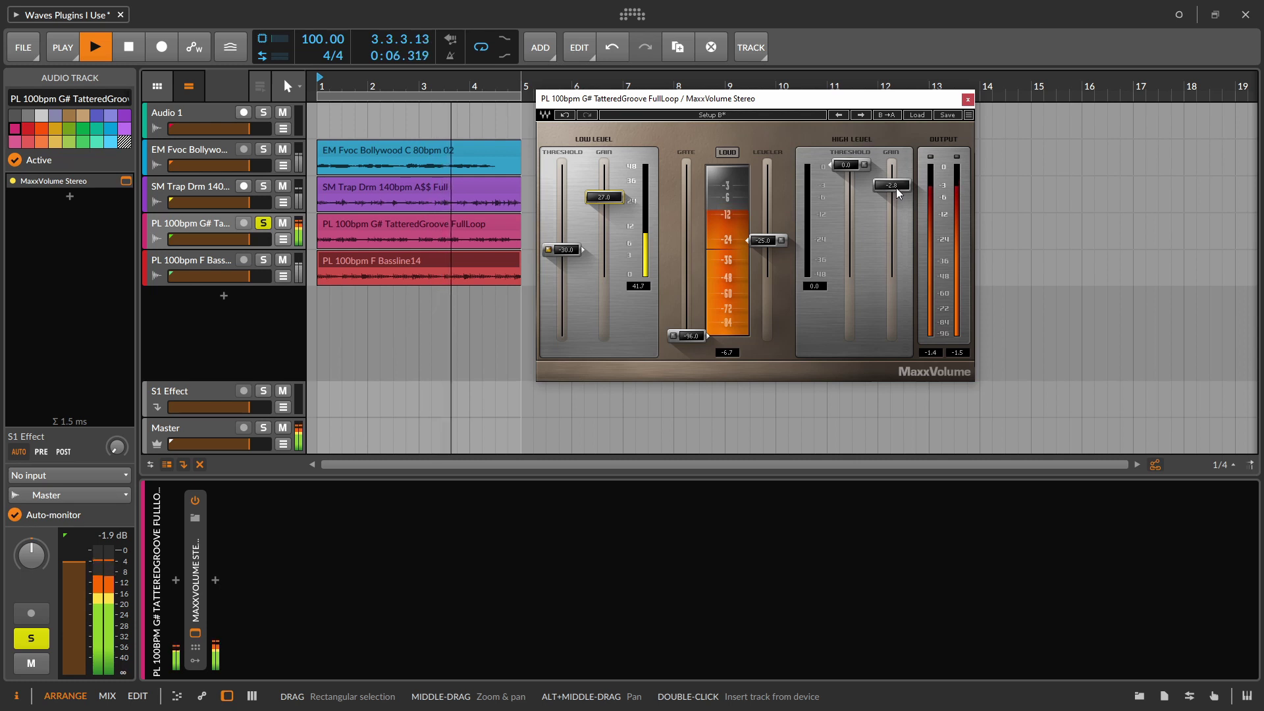
{"action": "left_click_drag", "start_coordinate": [892, 184], "coordinate": [892, 190]}
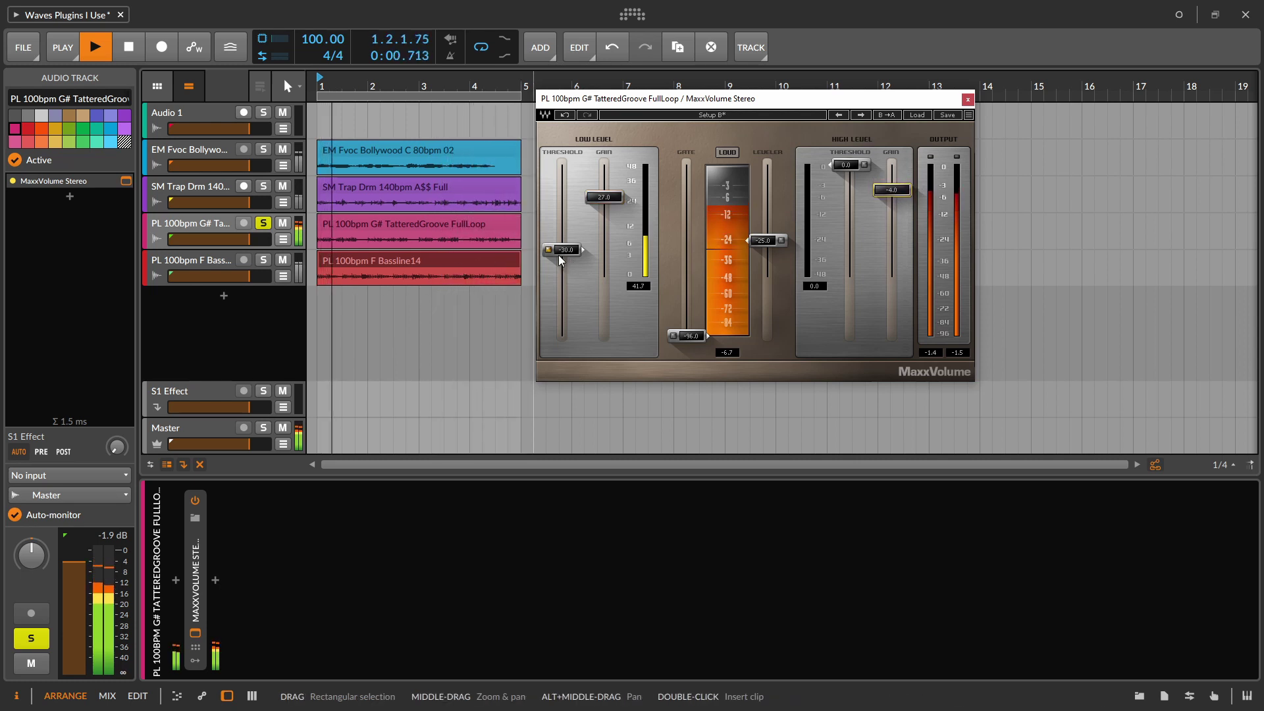
{"action": "left_click_drag", "start_coordinate": [565, 249], "coordinate": [558, 259]}
{"action": "key", "text": "space"}
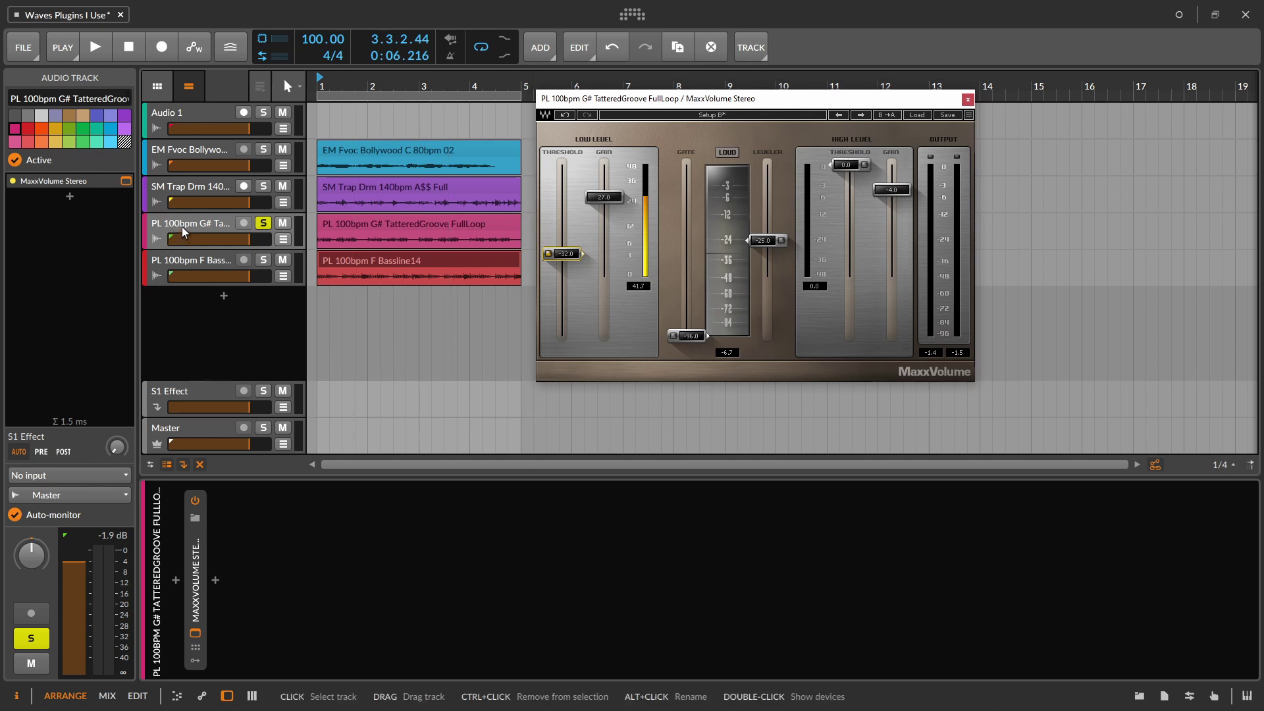
- With the groove track playing, set MaxxVolume's high level threshold to -20.0 and high level gain to -9.0
{"action": "left_click", "coordinate": [128, 448]}
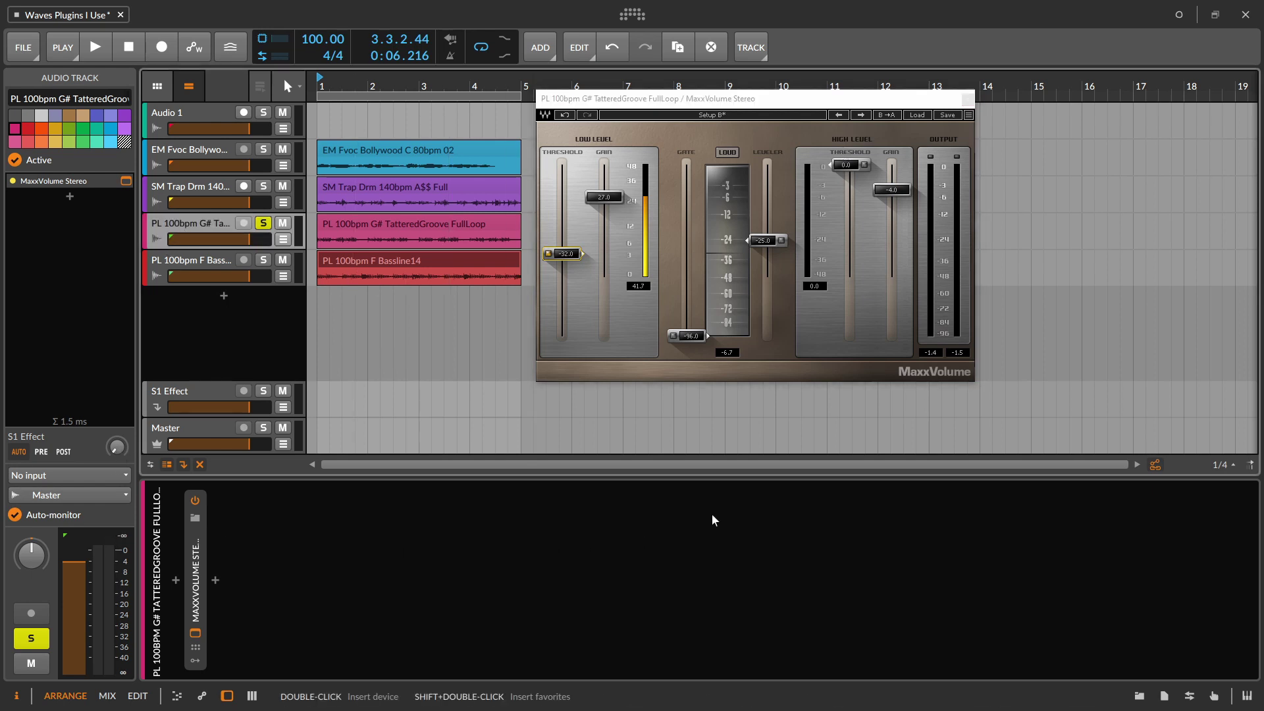
{"action": "key", "text": "space"}
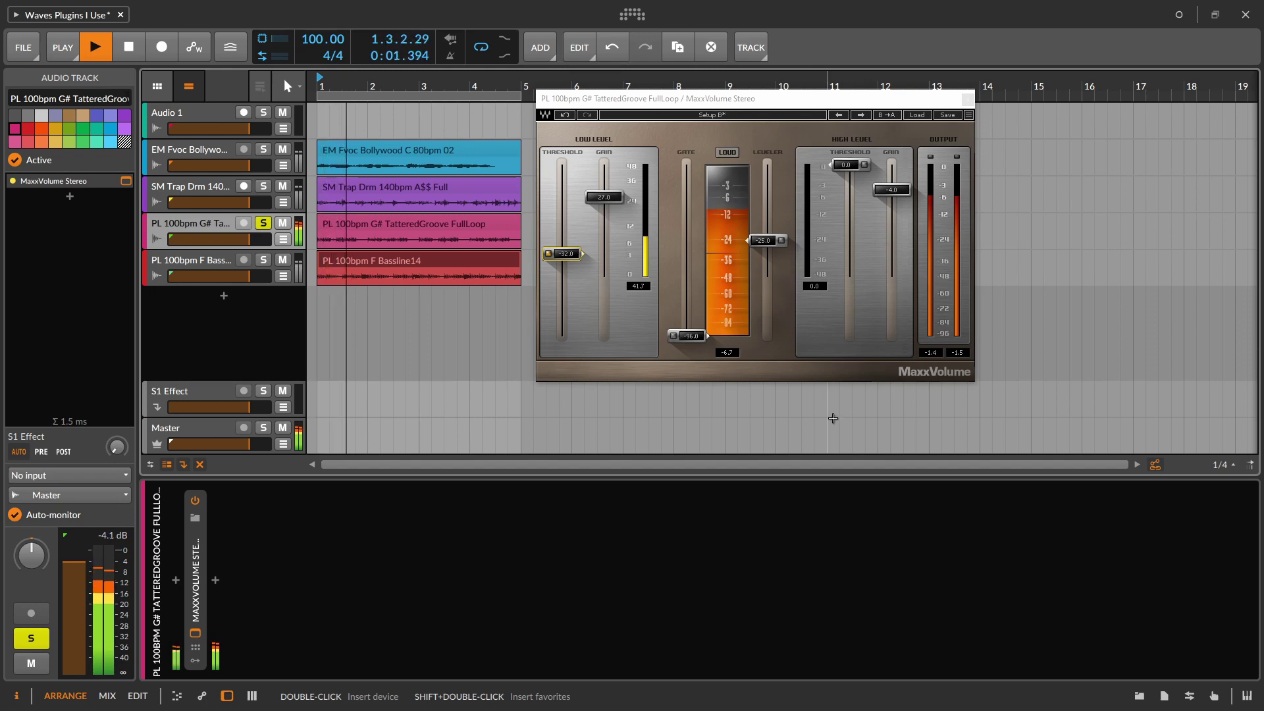
{"action": "left_click_drag", "start_coordinate": [892, 190], "coordinate": [891, 197]}
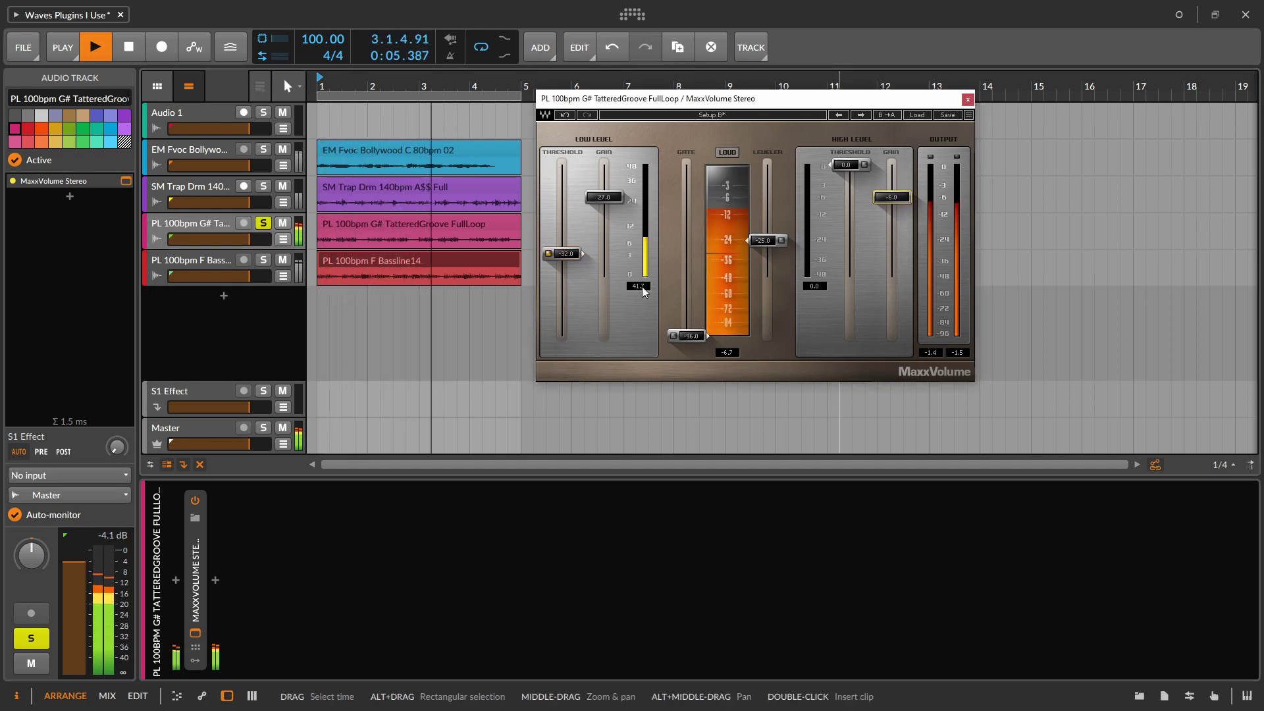
{"action": "left_click", "coordinate": [167, 543]}
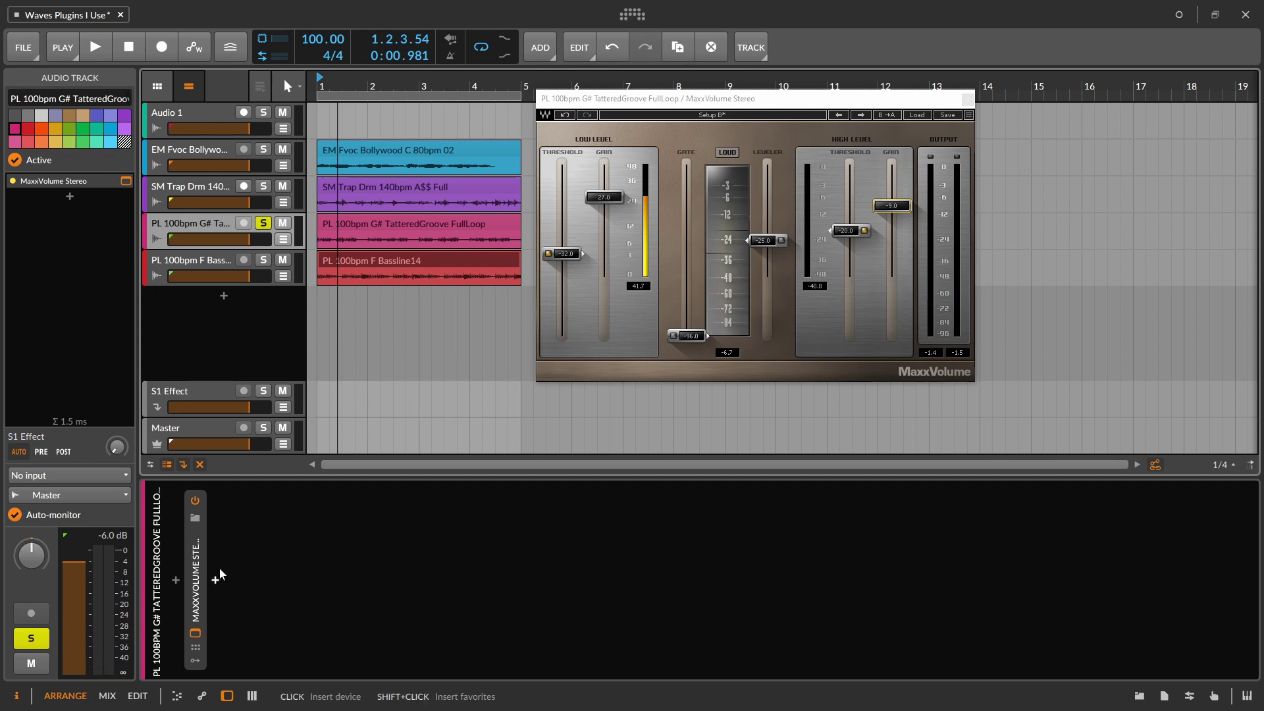
- Compare the groove track's sound with MaxxVolume bypassed and re-enabled during playback
{"action": "left_click", "coordinate": [197, 500]}
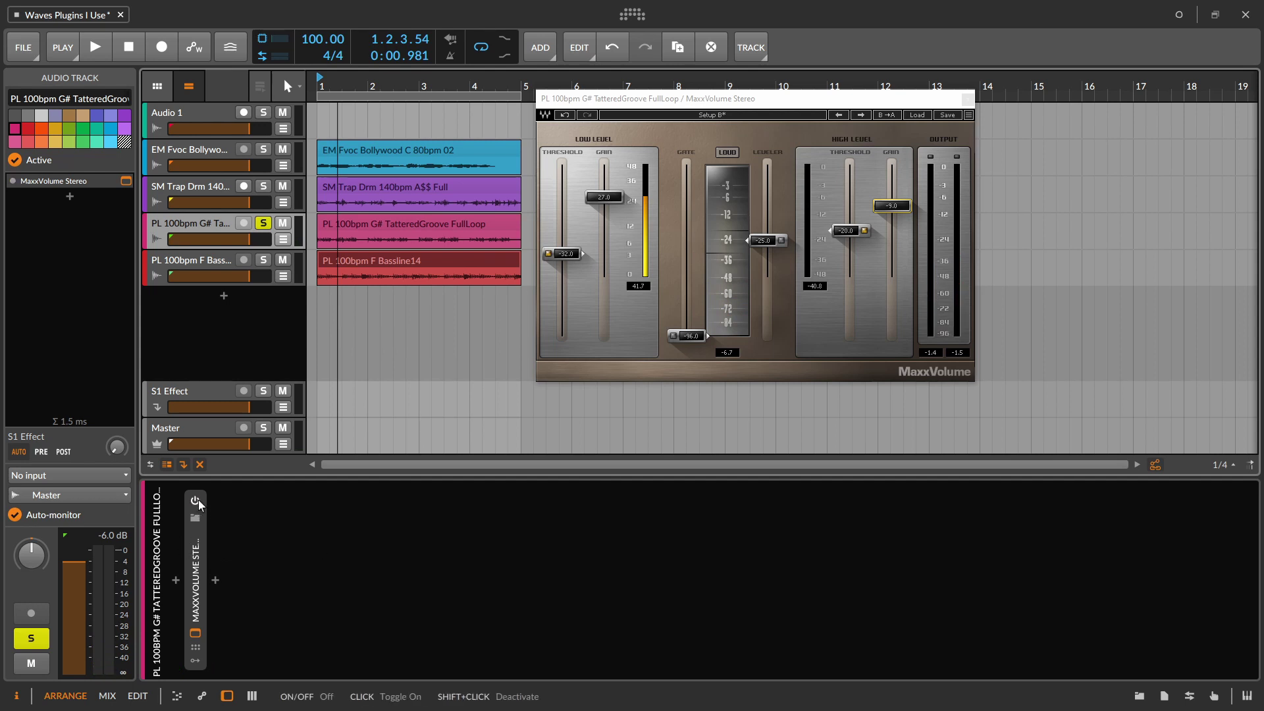
{"action": "key", "text": "space"}
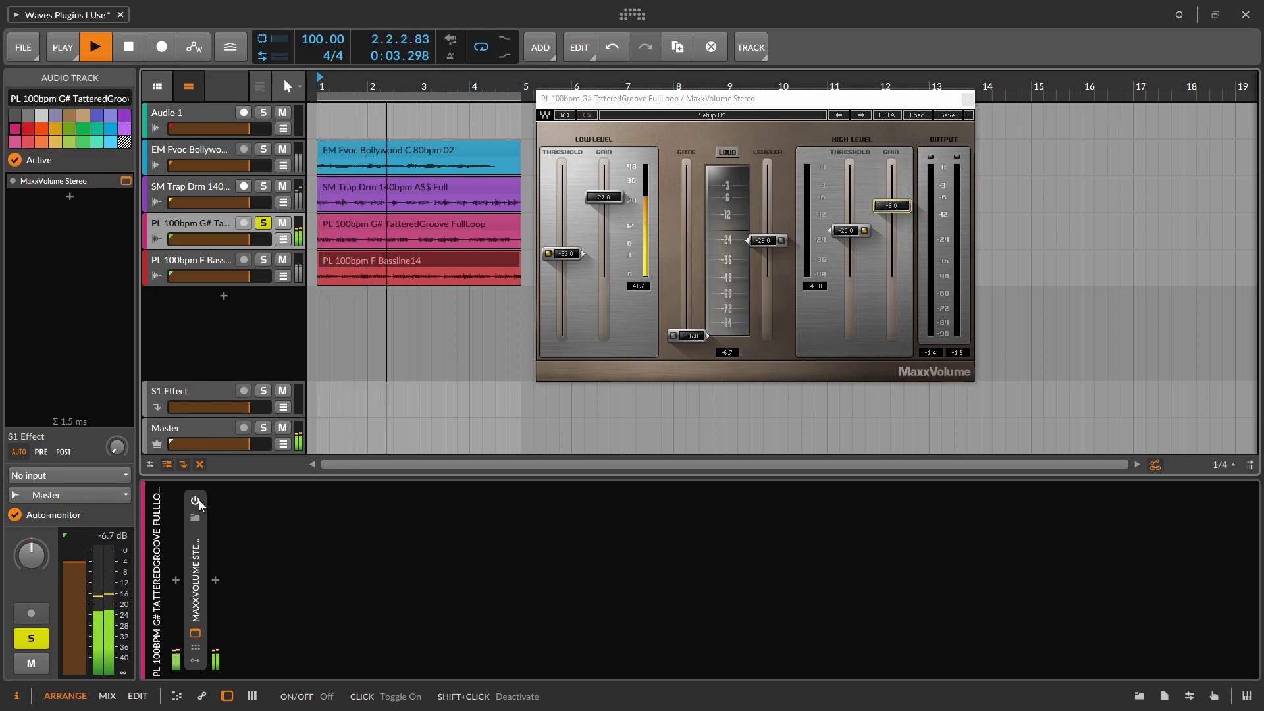
{"action": "left_click", "coordinate": [196, 500]}
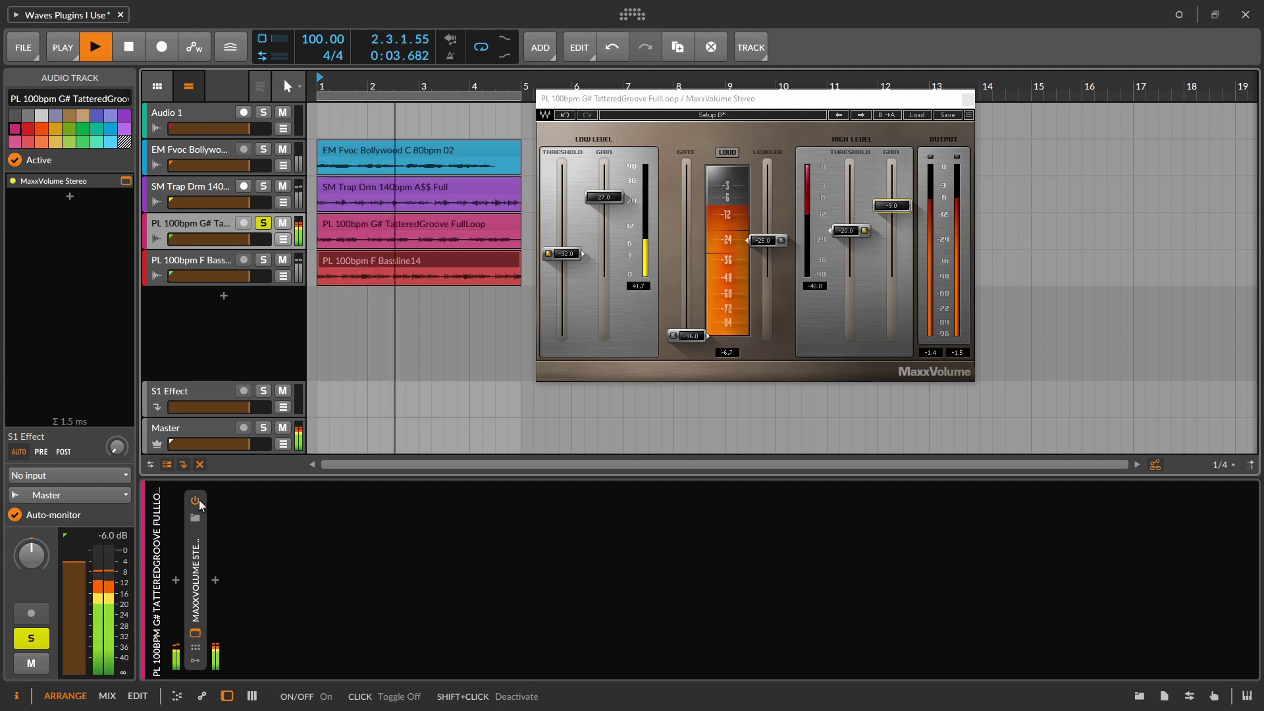
{"action": "key", "text": "space"}
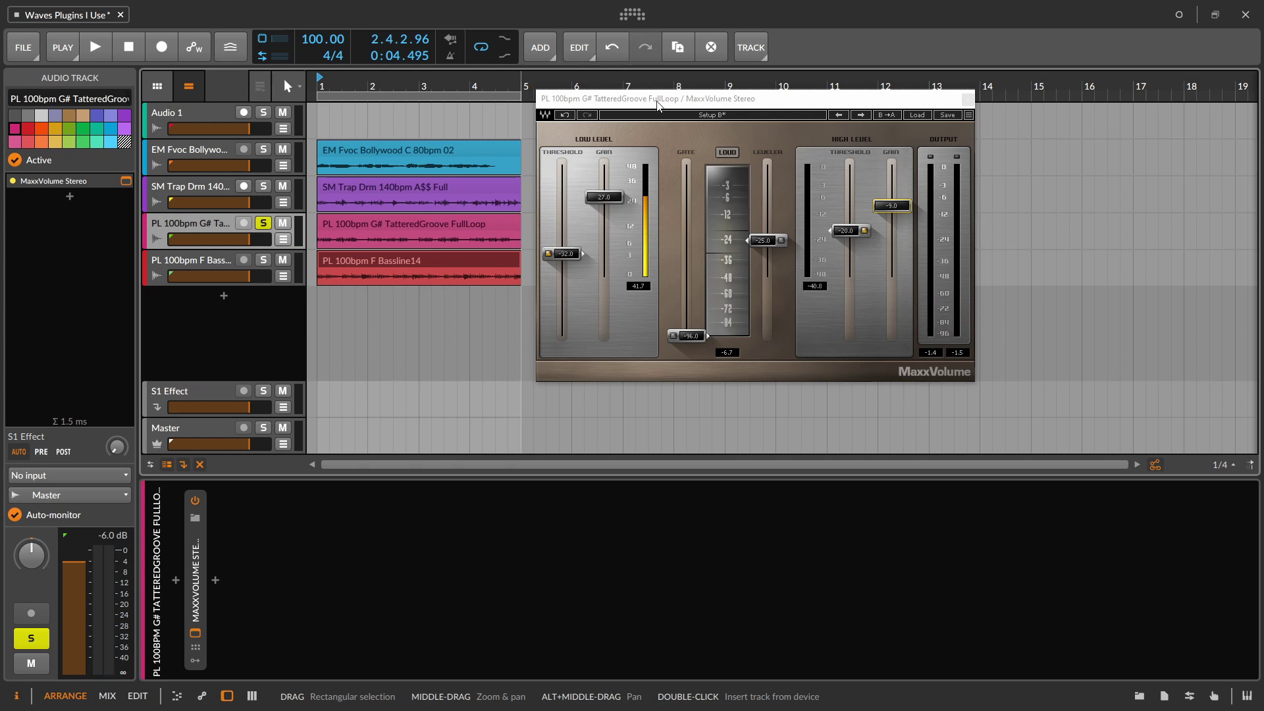
- Reset MaxxVolume's low level threshold to -96.0 and its high level threshold and gain to 0.0, and close the plugin window
{"action": "left_click_drag", "start_coordinate": [566, 257], "coordinate": [545, 342]}
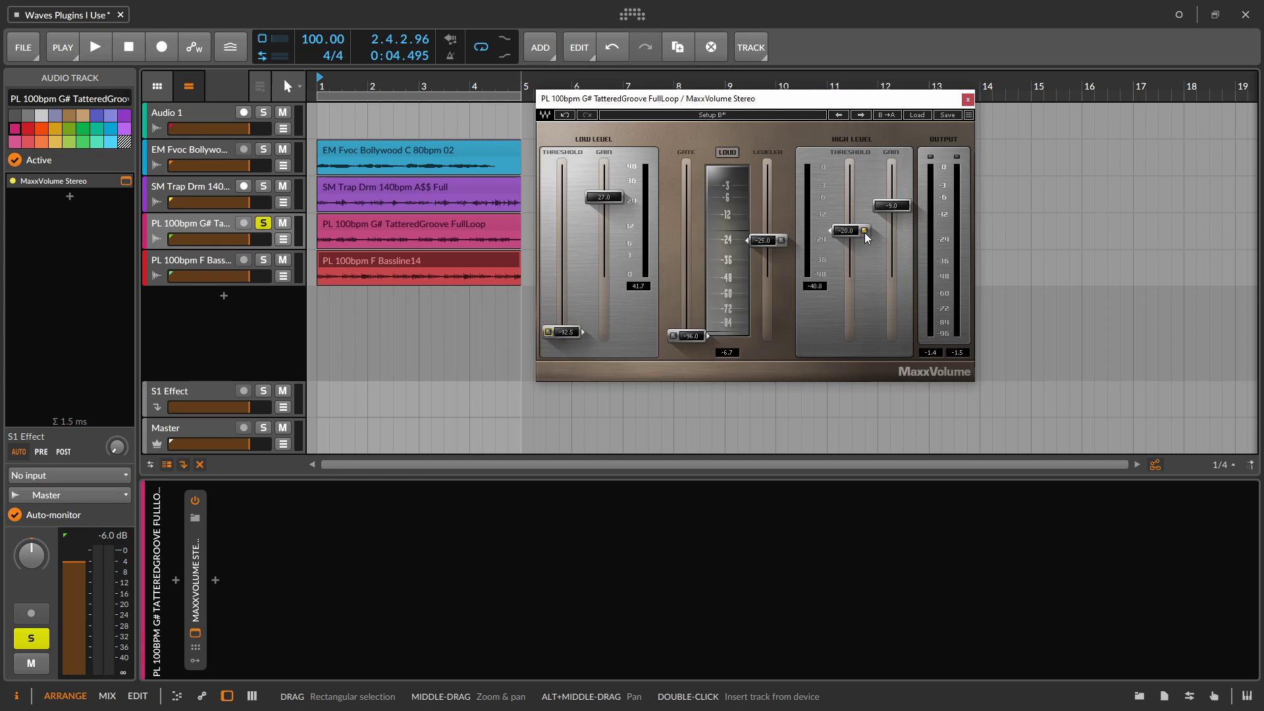
{"action": "left_click_drag", "start_coordinate": [846, 231], "coordinate": [842, 168]}
{"action": "left_click_drag", "start_coordinate": [901, 206], "coordinate": [897, 165]}
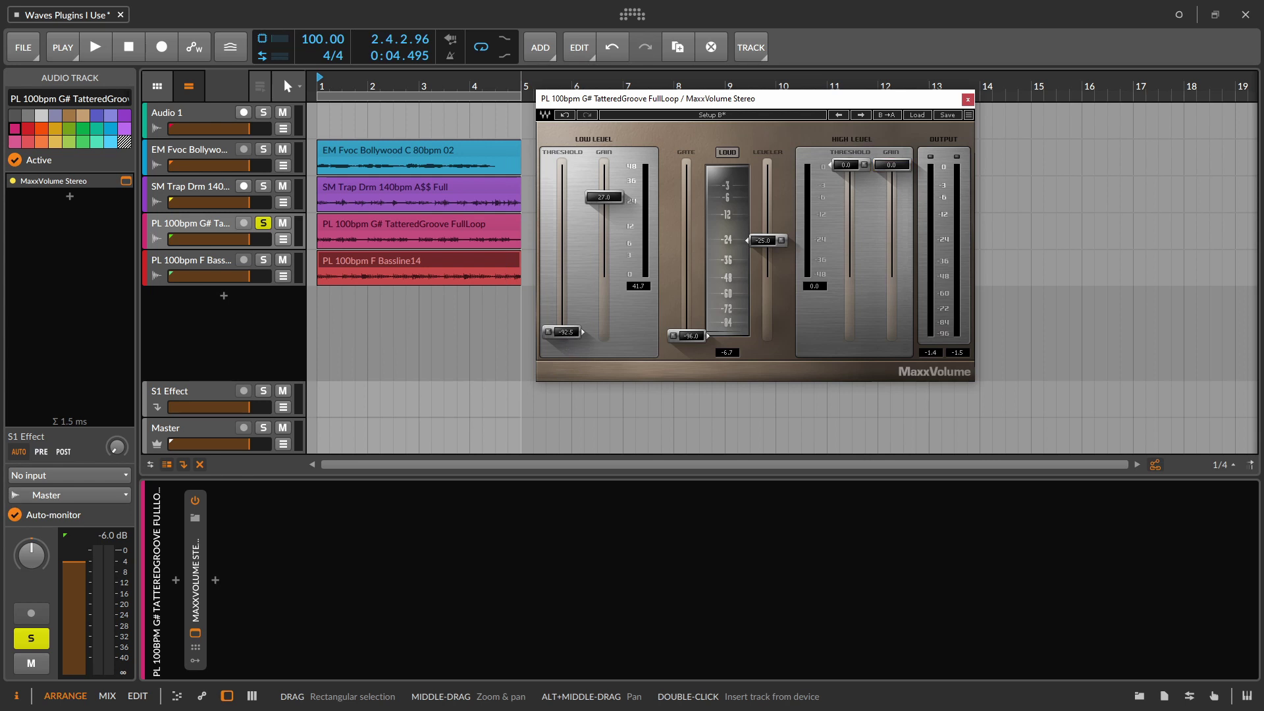
{"action": "left_click_drag", "start_coordinate": [566, 331], "coordinate": [570, 337]}
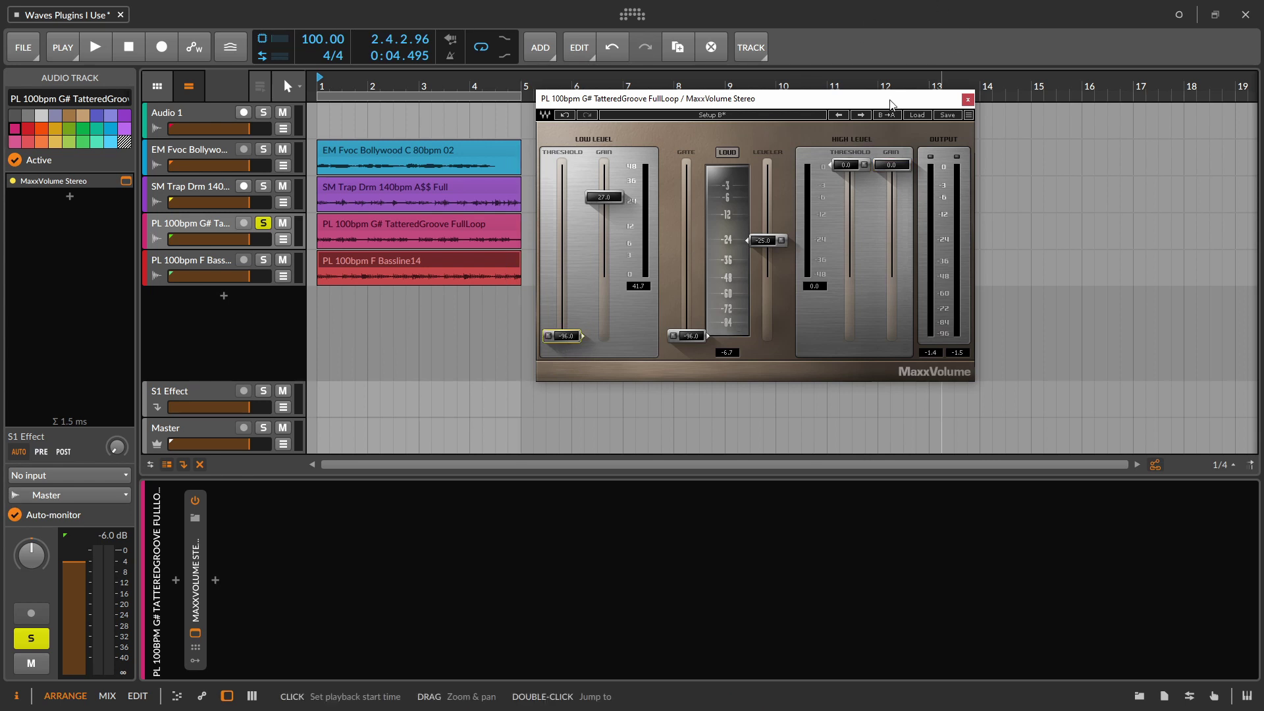
{"action": "left_click", "coordinate": [968, 100]}
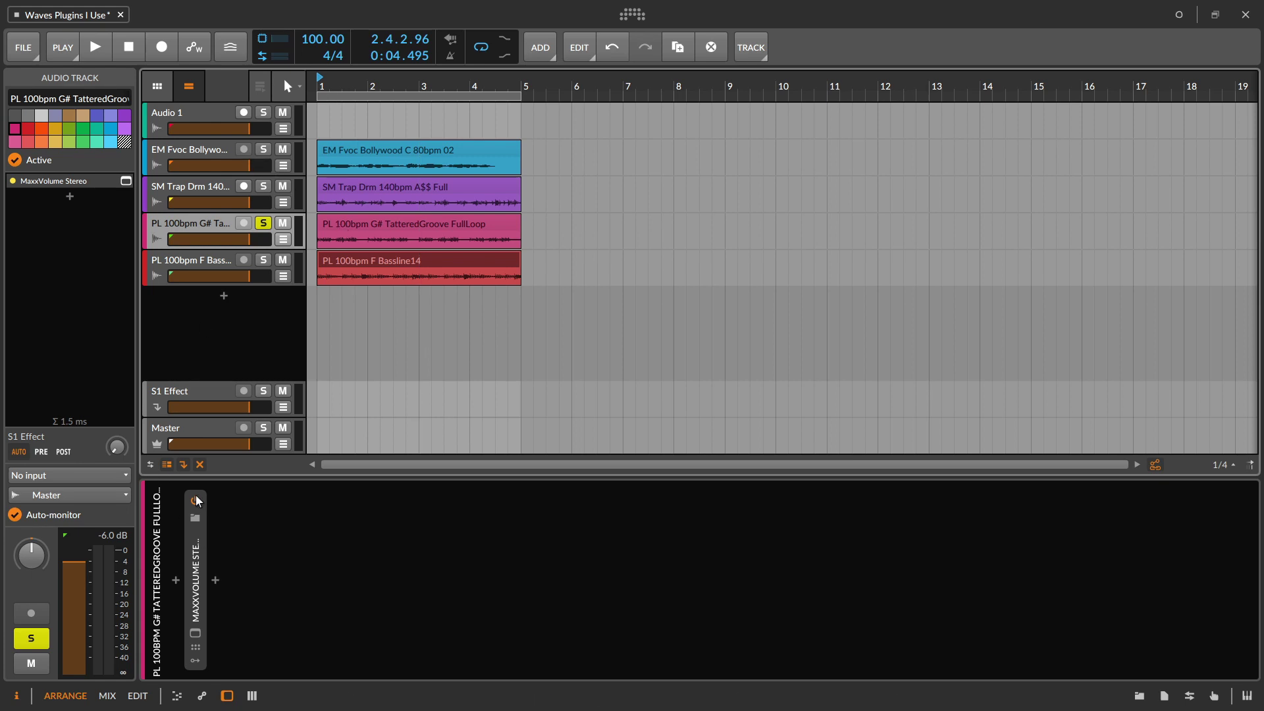
- Open RVox Stereo from Audio 1's chain and set its compression and gain to 0.0
{"action": "left_click", "coordinate": [195, 111]}
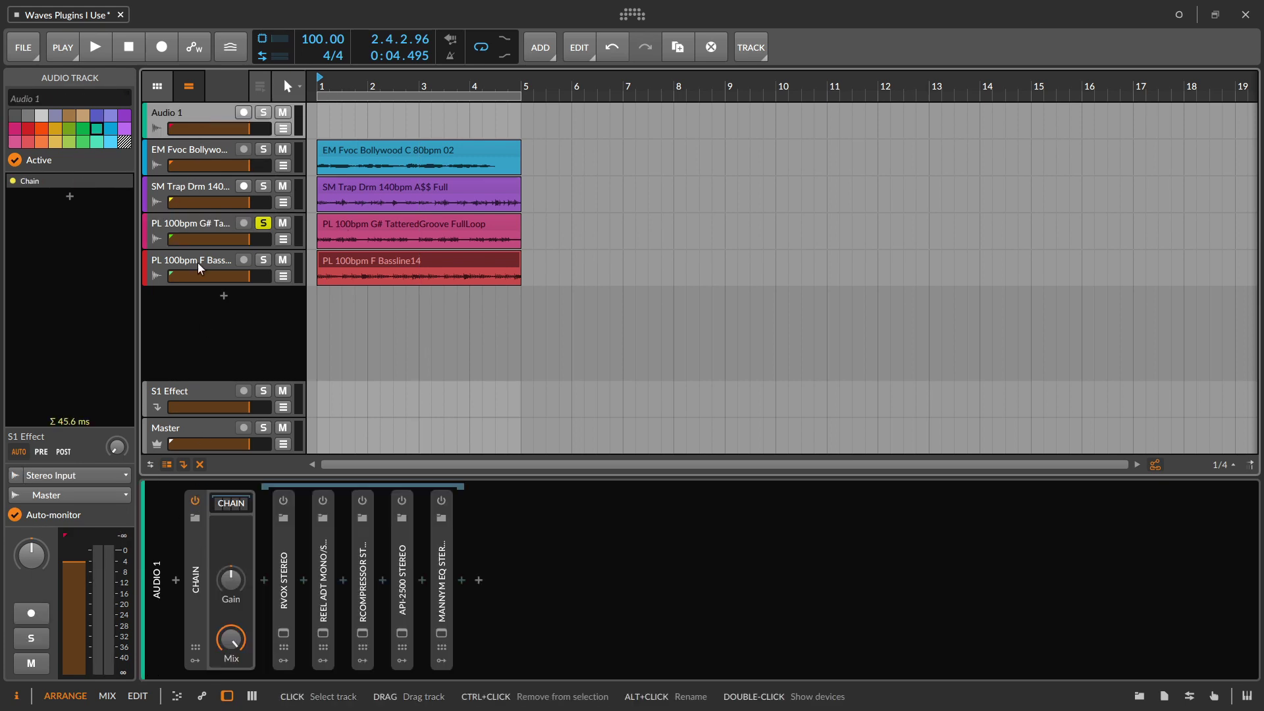
{"action": "left_click", "coordinate": [283, 633]}
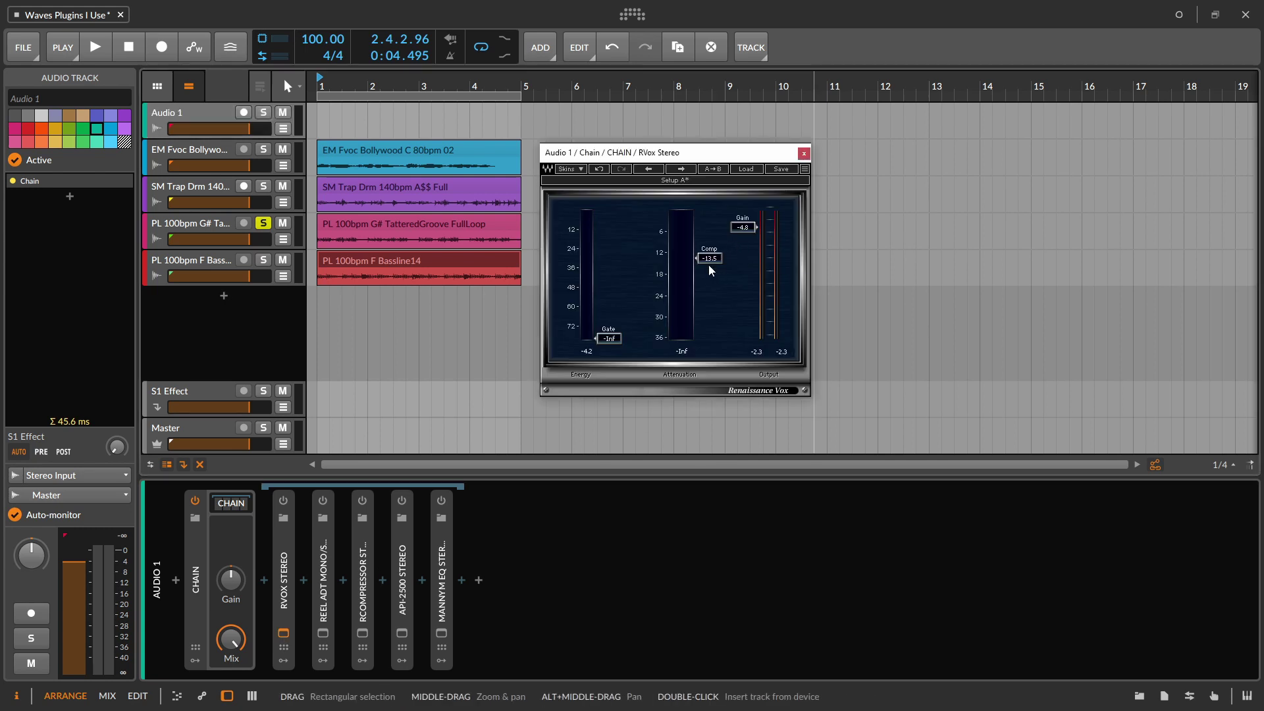
{"action": "left_click_drag", "start_coordinate": [705, 262], "coordinate": [749, 219]}
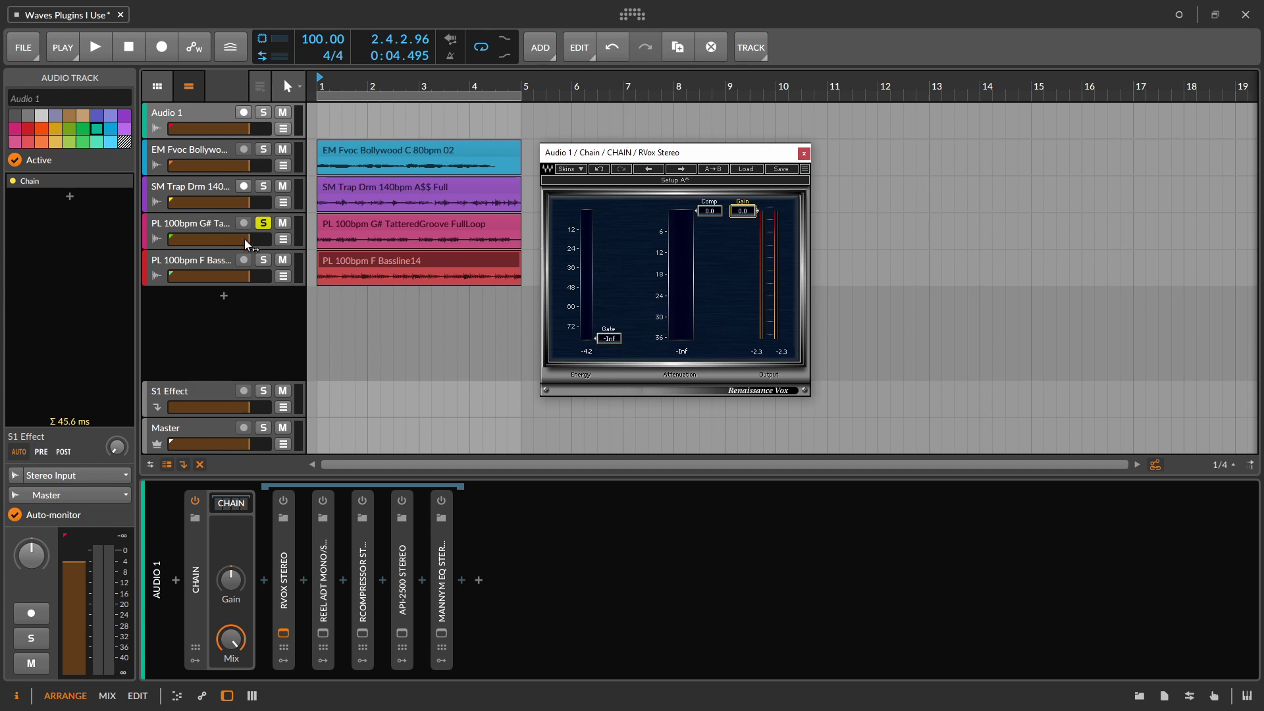
- Switch the solo from the groove track to the EM Fvoc Bollywood track and set the project tempo to 80 BPM
{"action": "left_click", "coordinate": [263, 222]}
{"action": "left_click", "coordinate": [263, 150]}
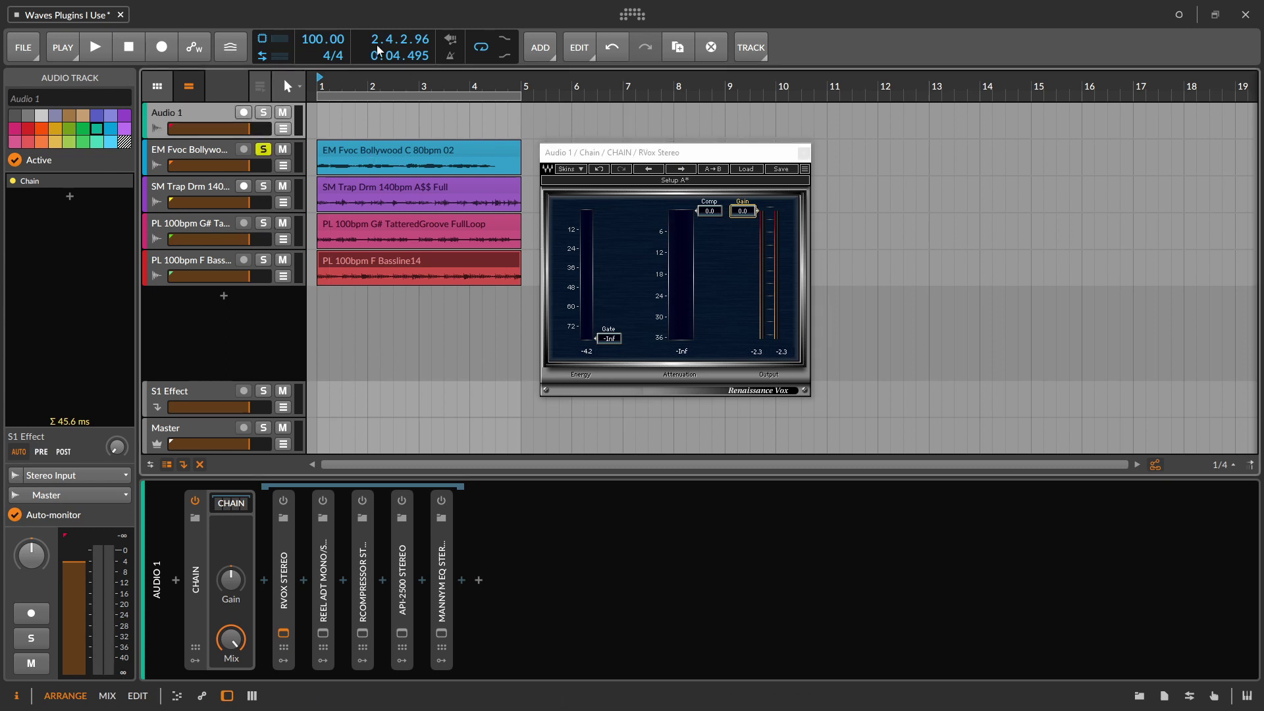
{"action": "left_click", "coordinate": [314, 39], "text": "ctrl"}
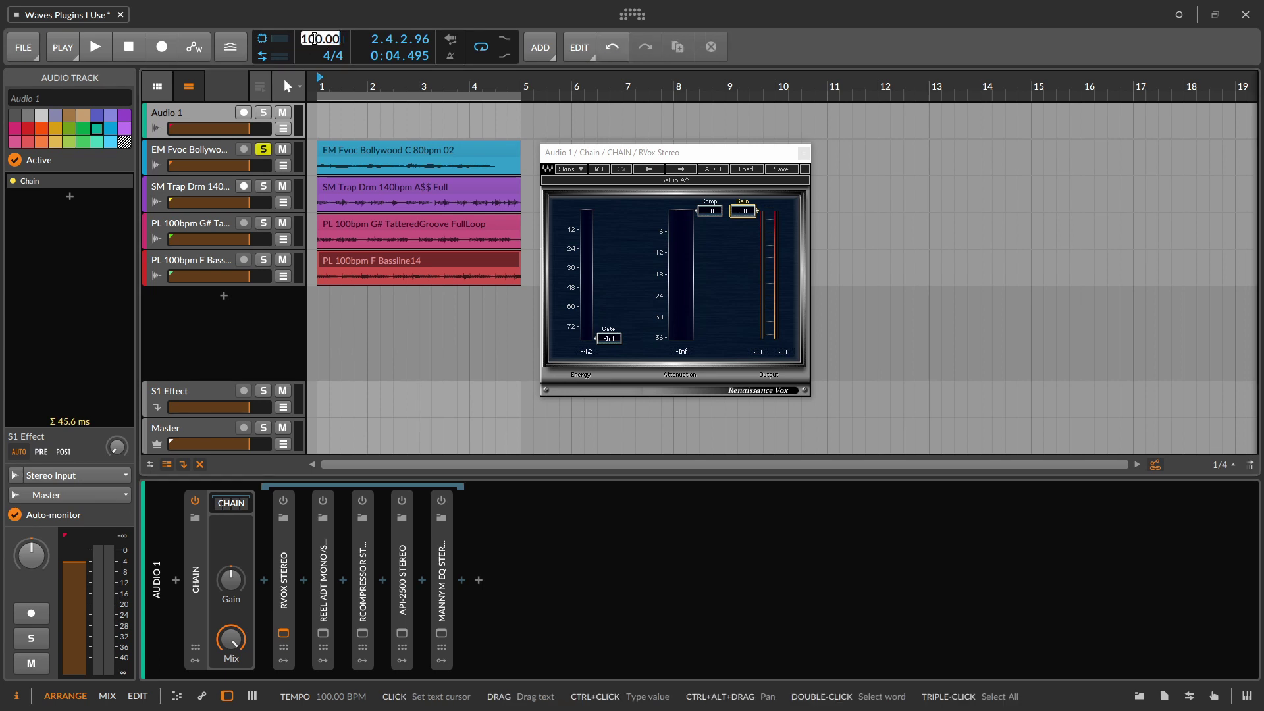
{"action": "type", "text": "80"}
{"action": "key", "text": "Return"}
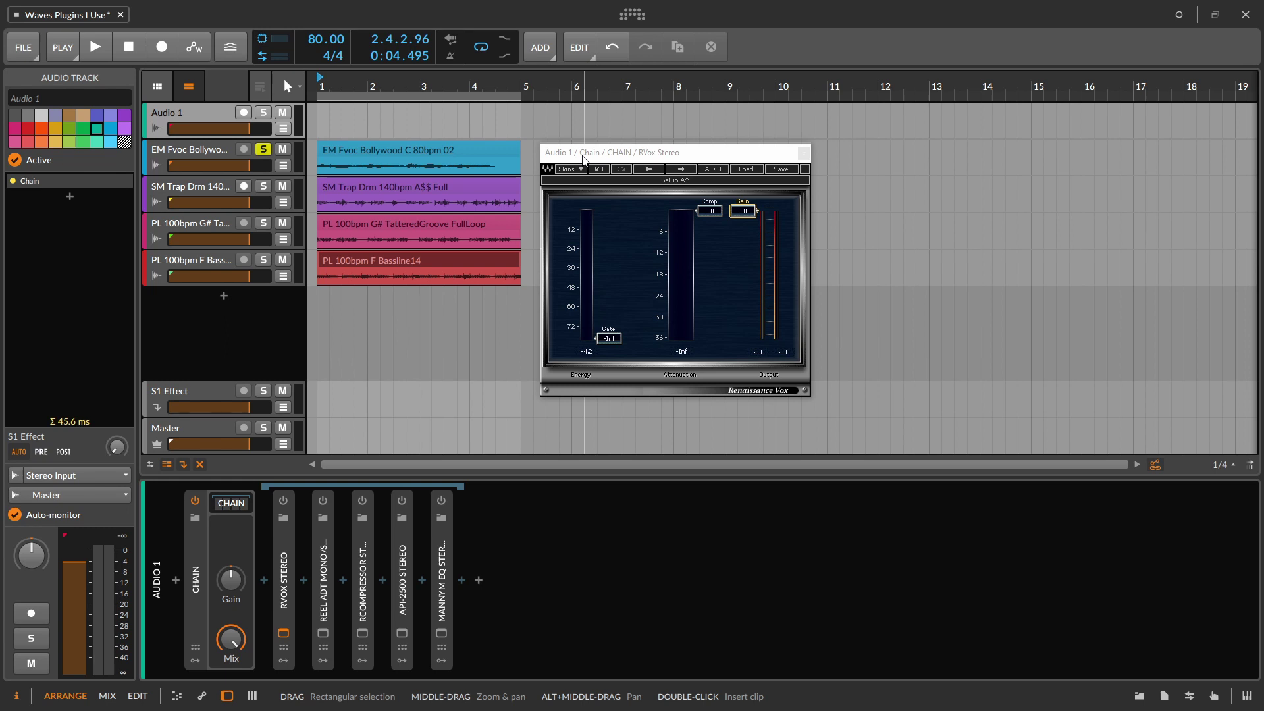
- Play the soloed vocal and move RVox Stereo from Audio 1's chain onto the EM Fvoc Bollywood track
{"action": "key", "text": "space"}
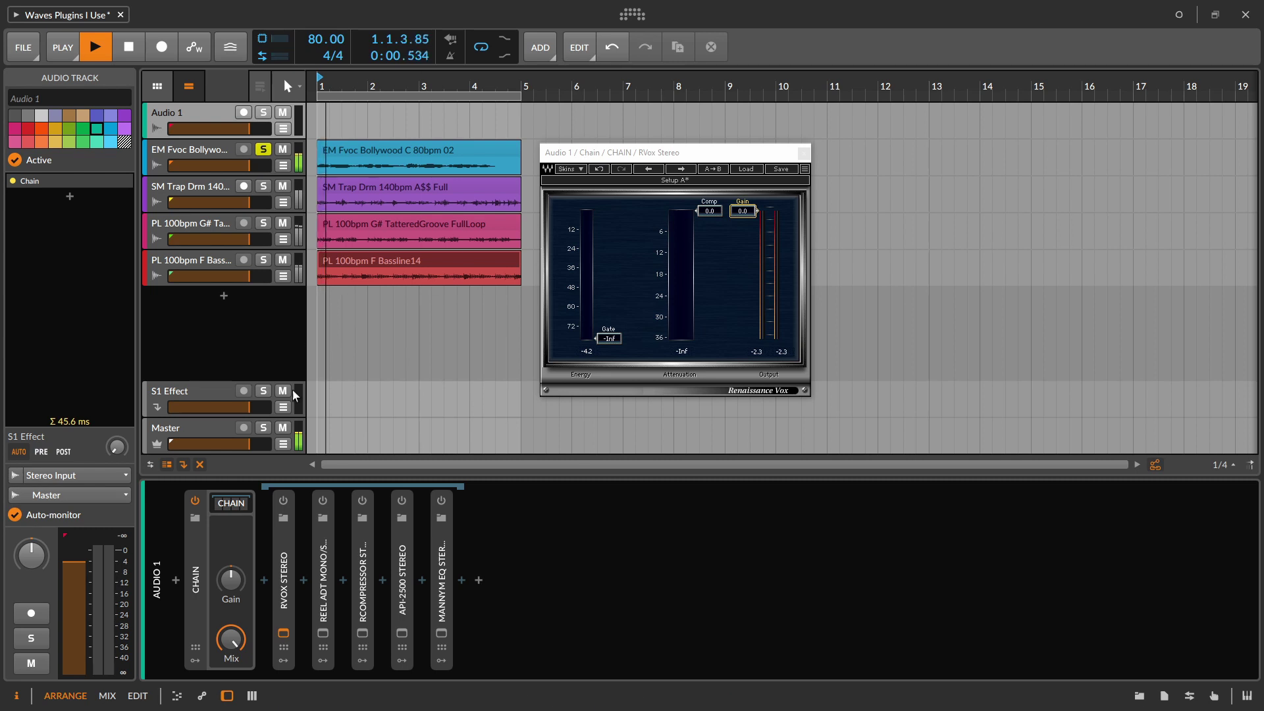
{"action": "left_click_drag", "start_coordinate": [283, 500], "coordinate": [198, 155]}
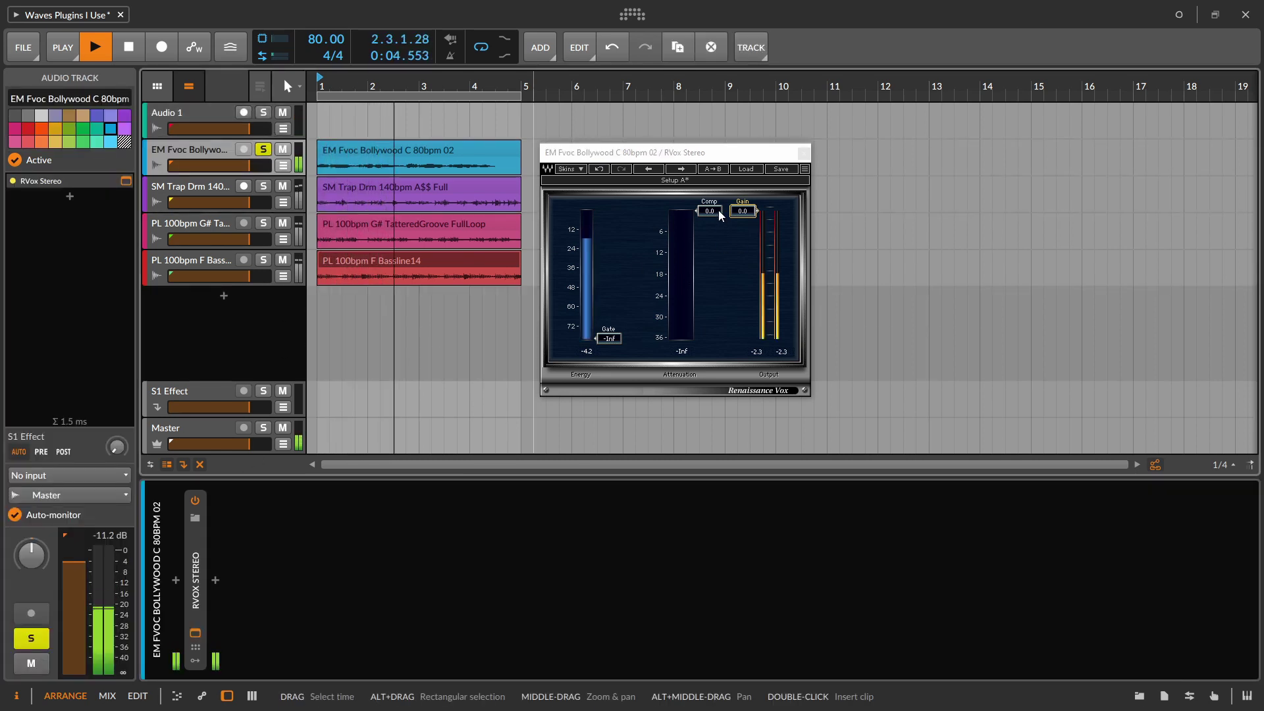
- Audition the soloed vocal while lowering RVox Stereo's compression to -17.2 and its gain to -6.4, and stop playback
{"action": "left_click_drag", "start_coordinate": [709, 211], "coordinate": [709, 253]}
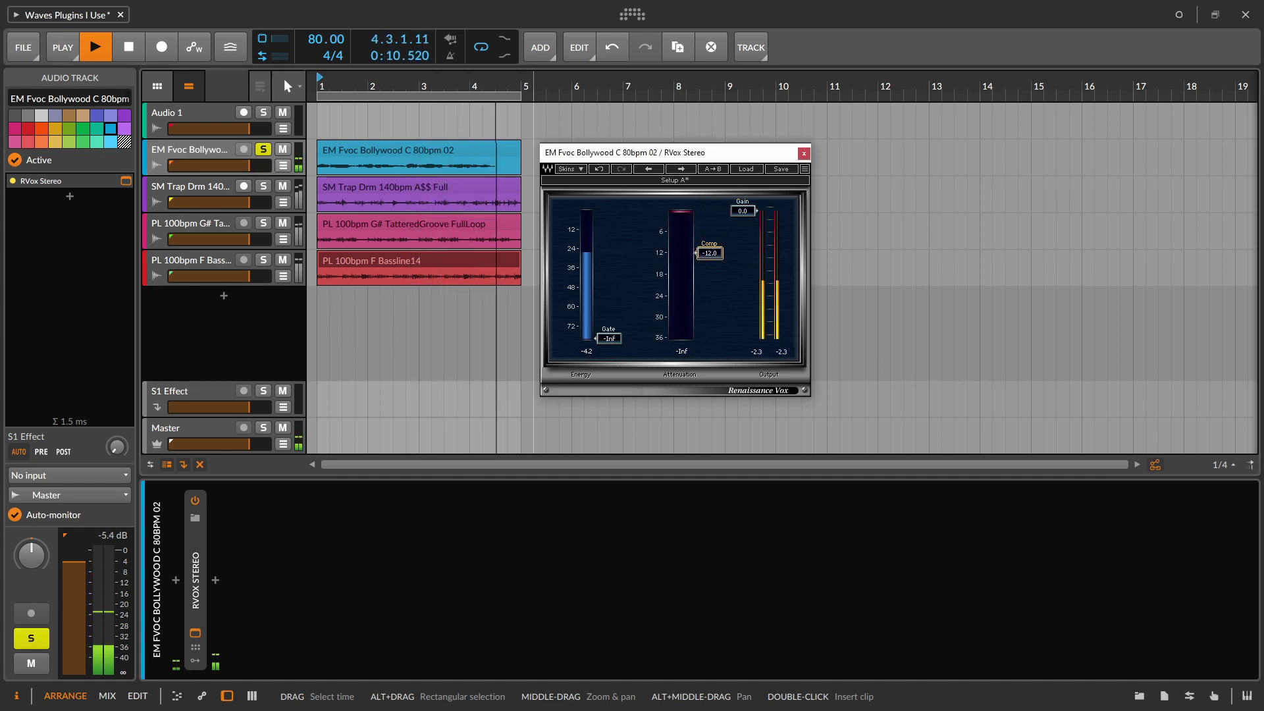
{"action": "key", "text": "space"}
{"action": "key", "text": "space"}
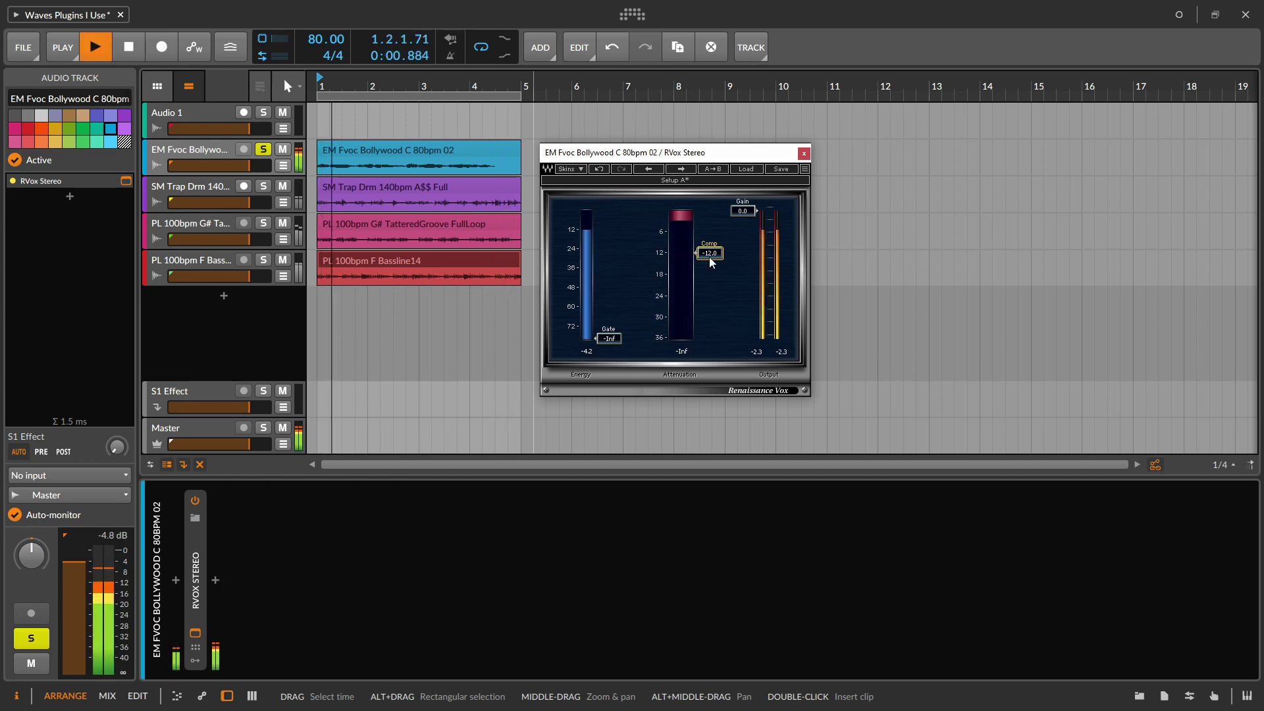
{"action": "left_click_drag", "start_coordinate": [710, 259], "coordinate": [709, 259]}
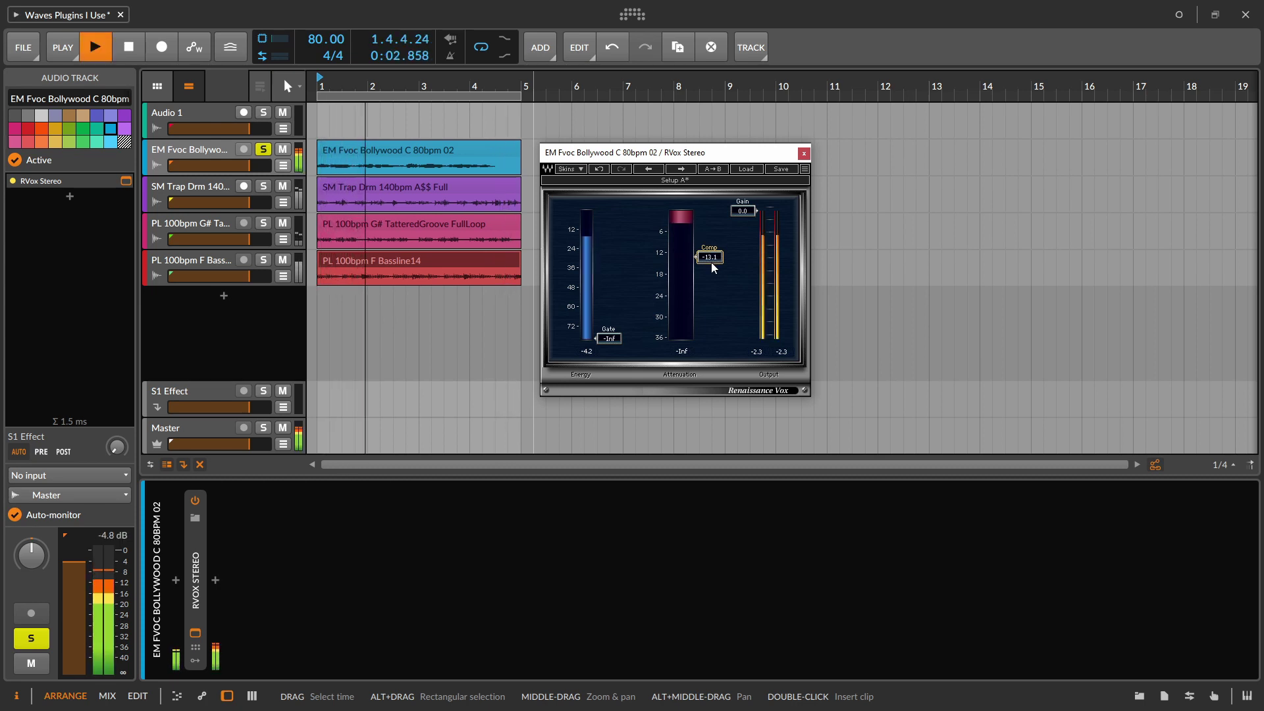
{"action": "left_click_drag", "start_coordinate": [742, 211], "coordinate": [743, 225]}
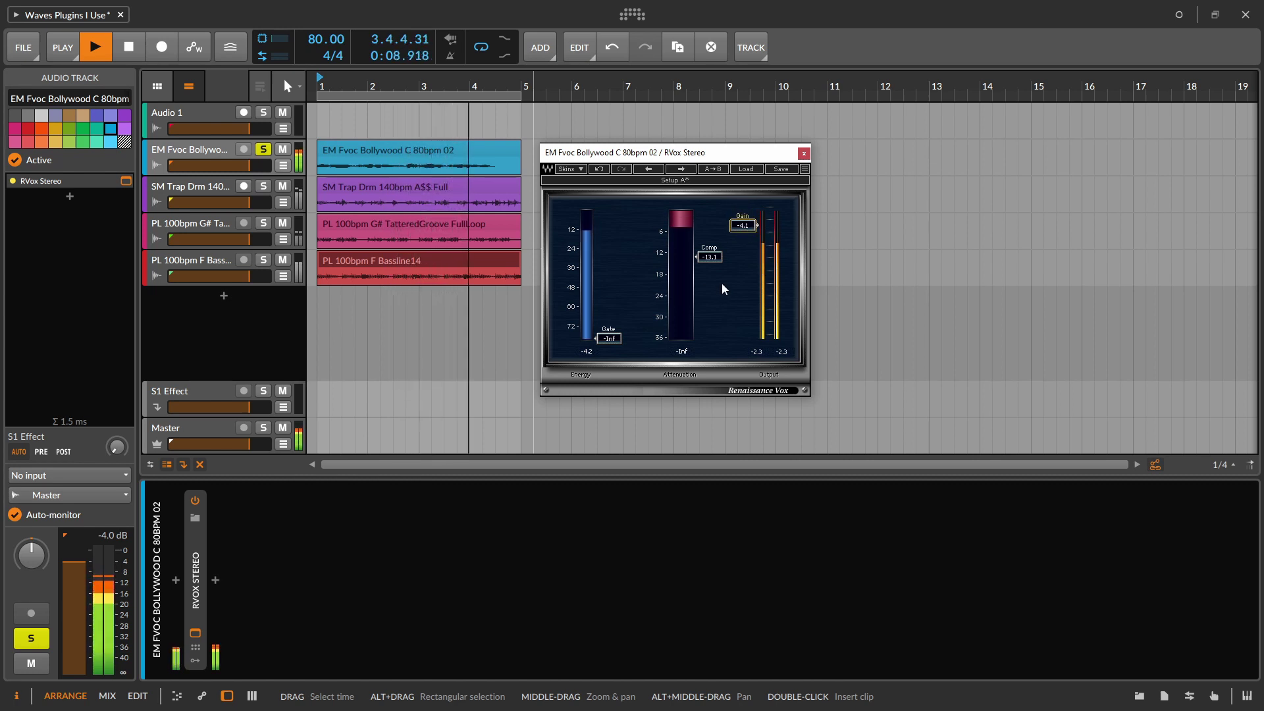
{"action": "key", "text": "space"}
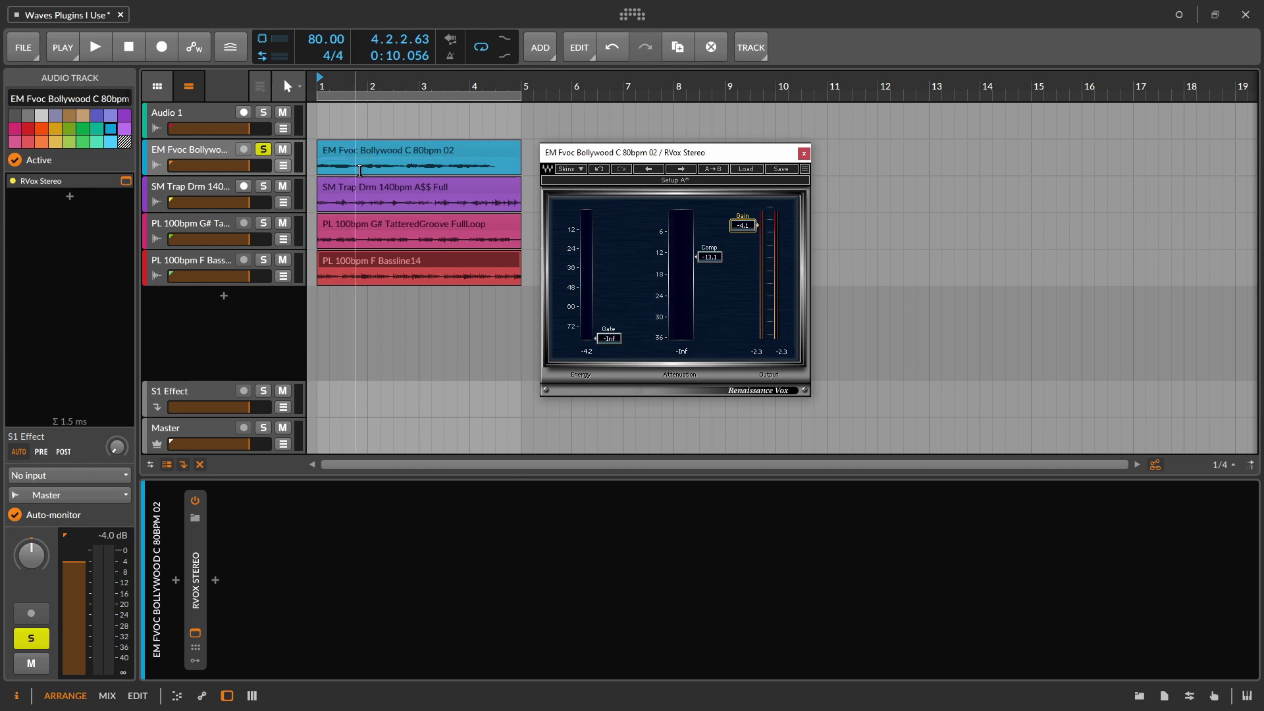
{"action": "key", "text": "space"}
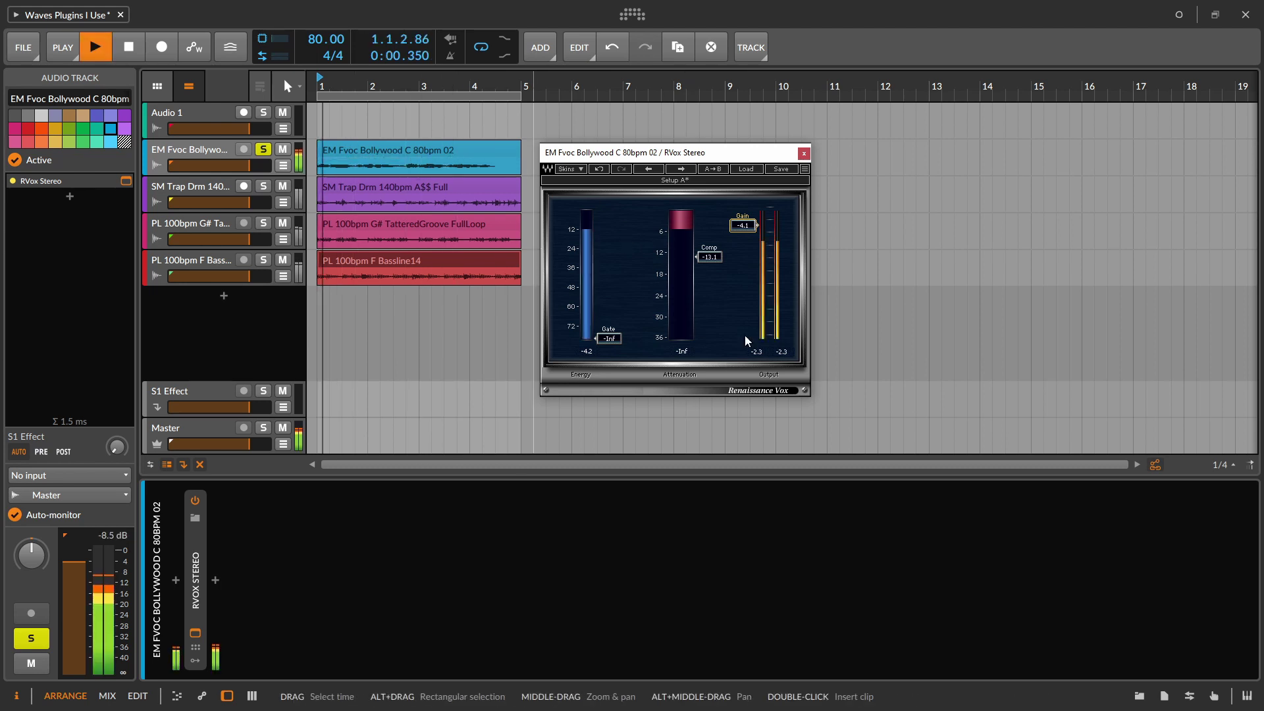
{"action": "left_click_drag", "start_coordinate": [712, 257], "coordinate": [709, 271]}
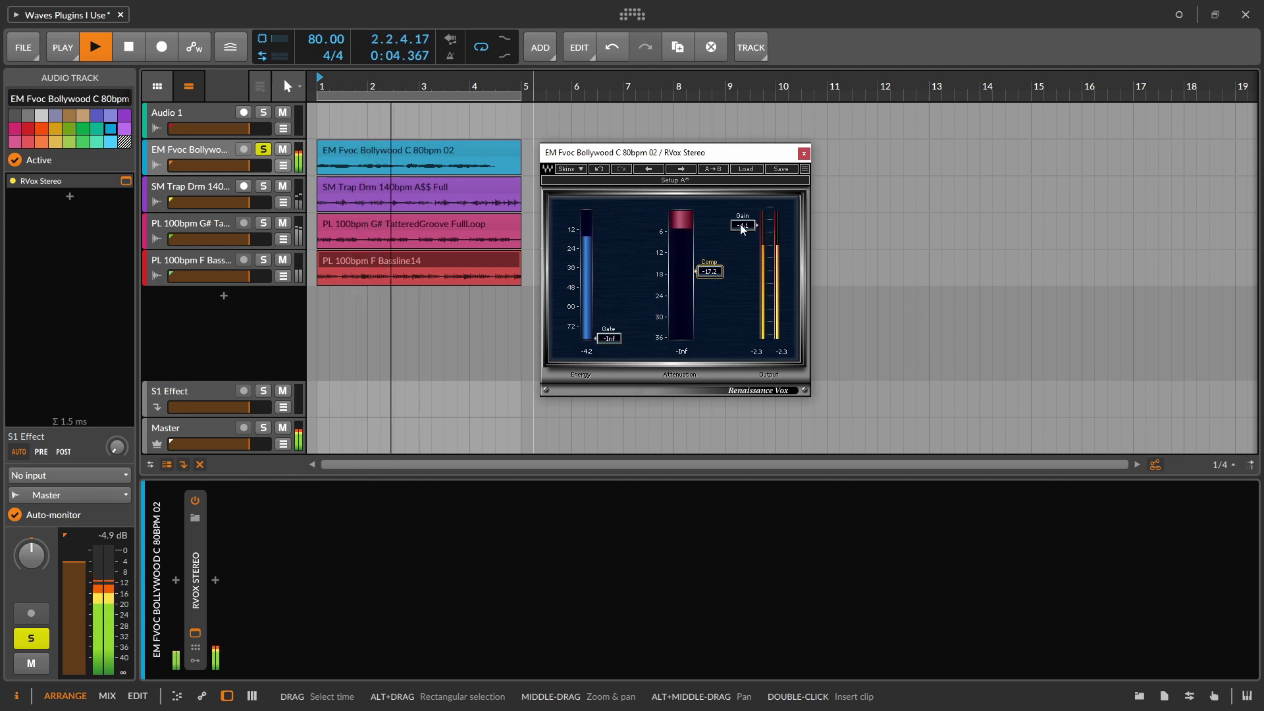
{"action": "left_click_drag", "start_coordinate": [743, 225], "coordinate": [743, 233]}
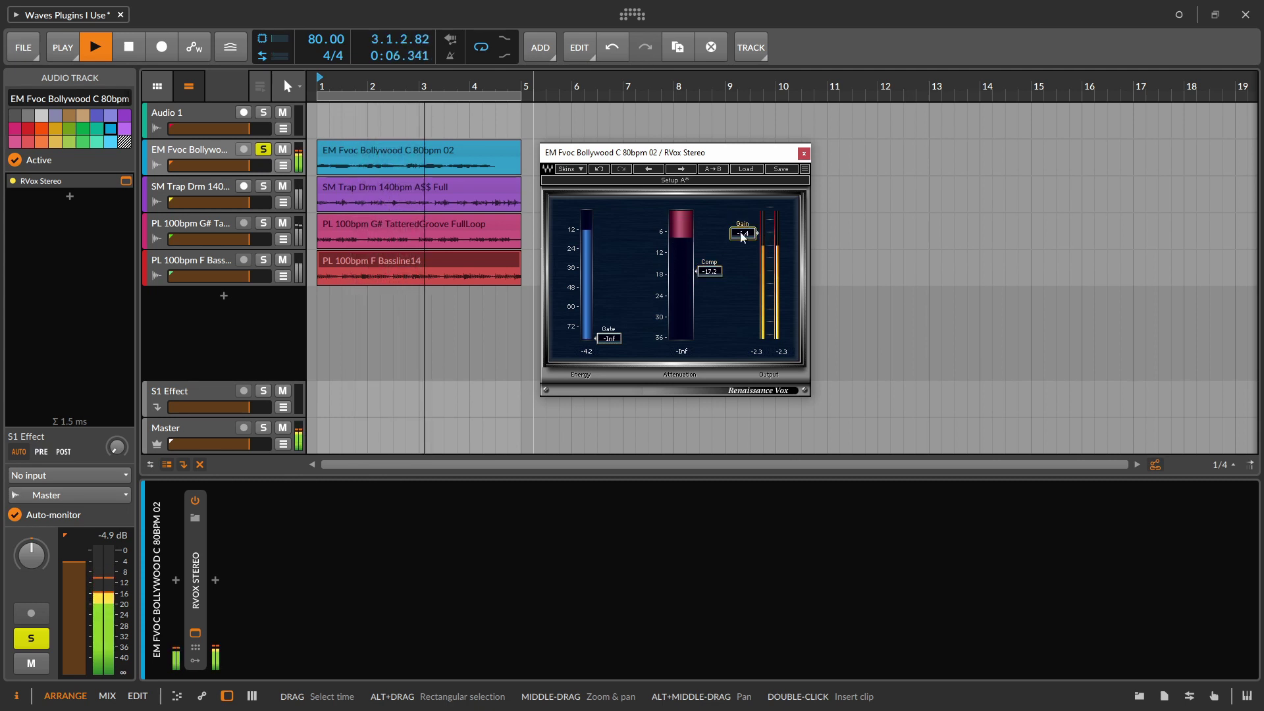
{"action": "key", "text": "space"}
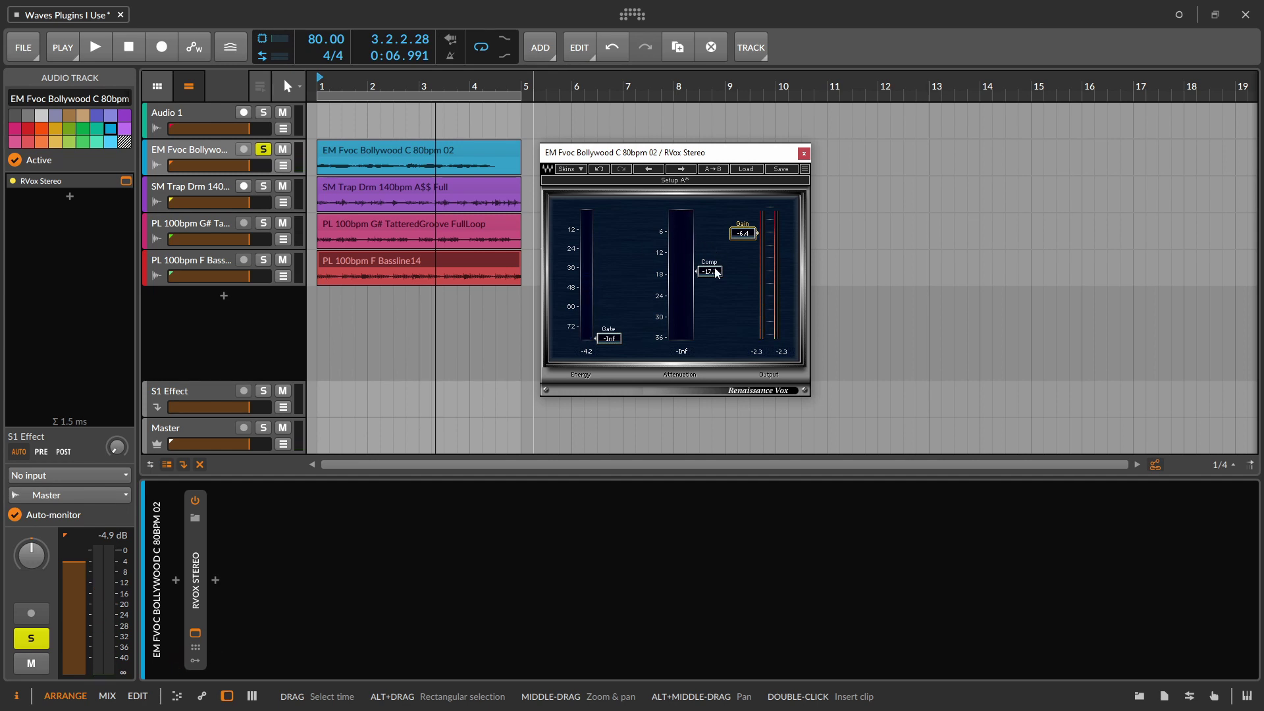
- Close RVox Stereo and switch it off, and enable and open Reel ADT Mono/Stereo in Audio 1's chain
{"action": "left_click", "coordinate": [803, 155]}
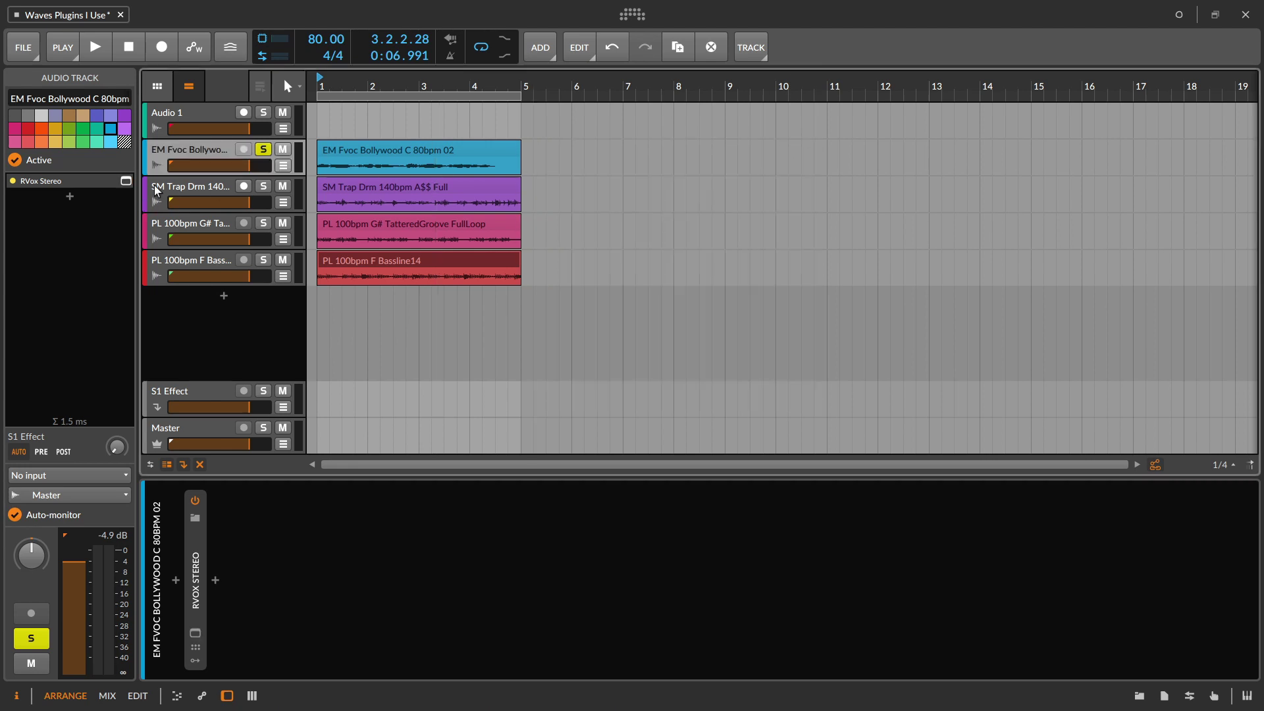
{"action": "left_click", "coordinate": [193, 500]}
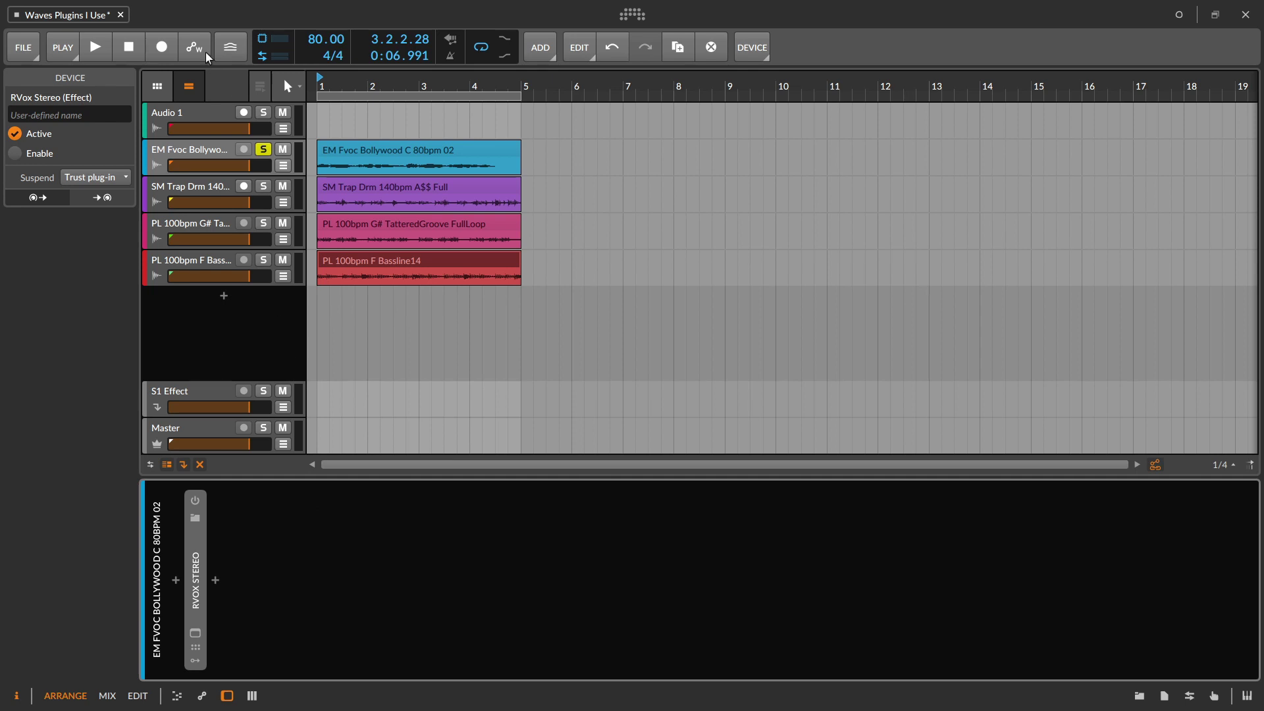
{"action": "left_click", "coordinate": [191, 109]}
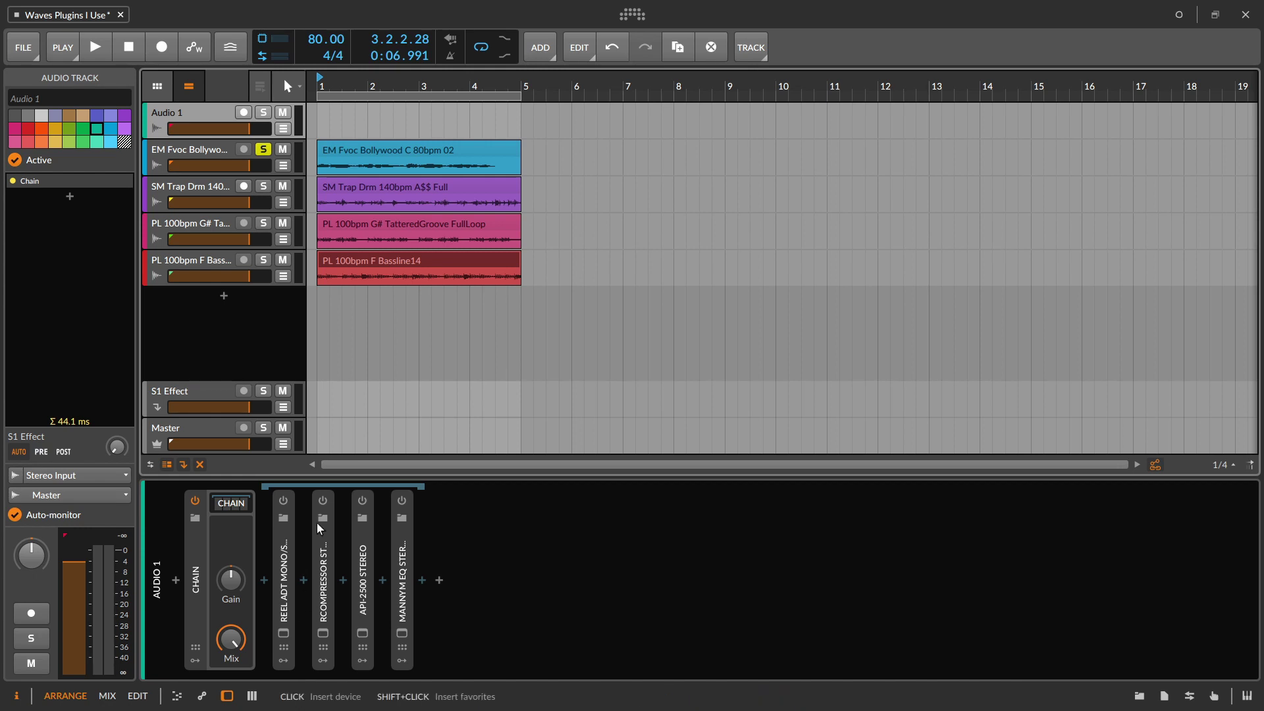
{"action": "left_click", "coordinate": [285, 626]}
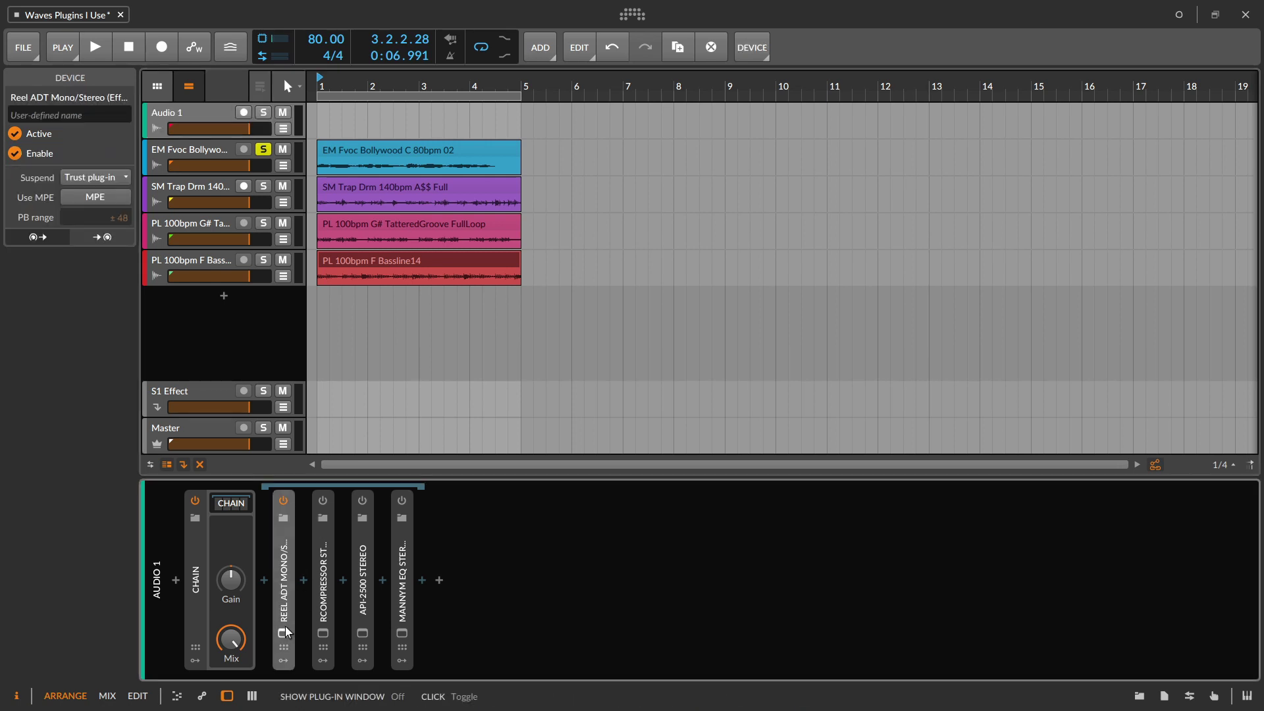
{"action": "left_click", "coordinate": [285, 628]}
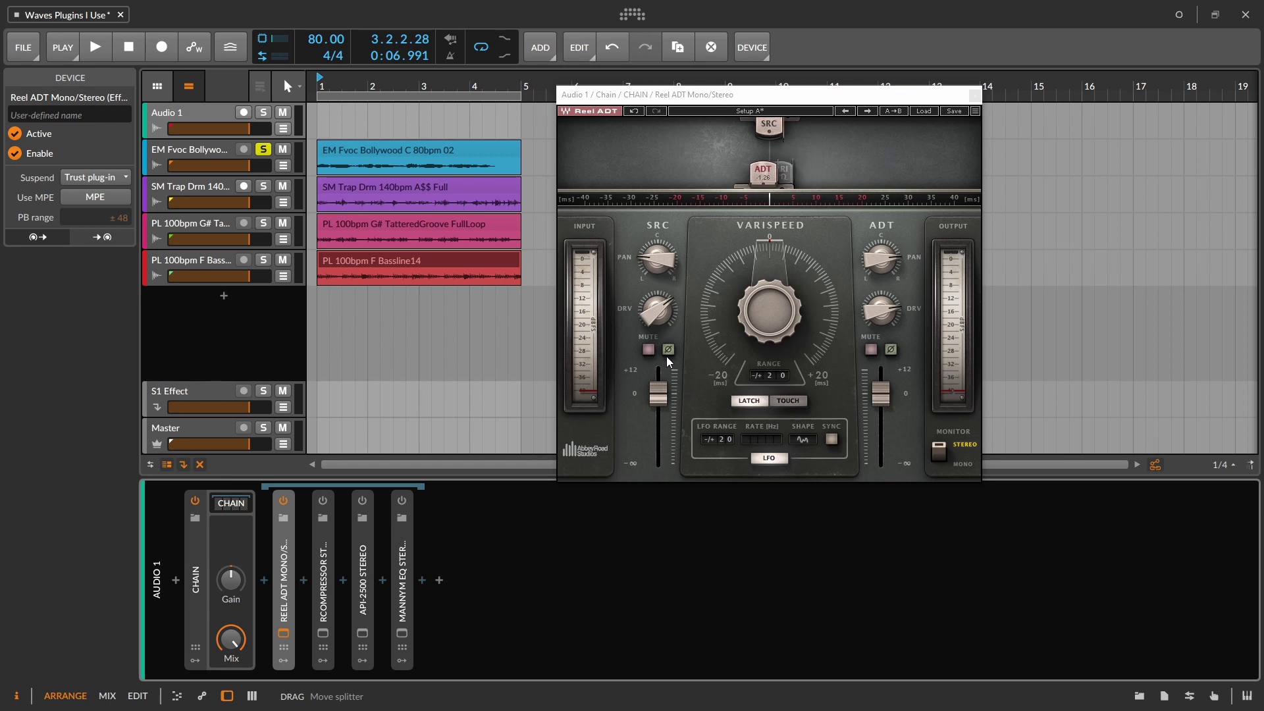
- Switch the solo from the vocal track to the PL 100bpm F Bassline14 track and set the project tempo to 100 BPM
{"action": "left_click", "coordinate": [263, 260]}
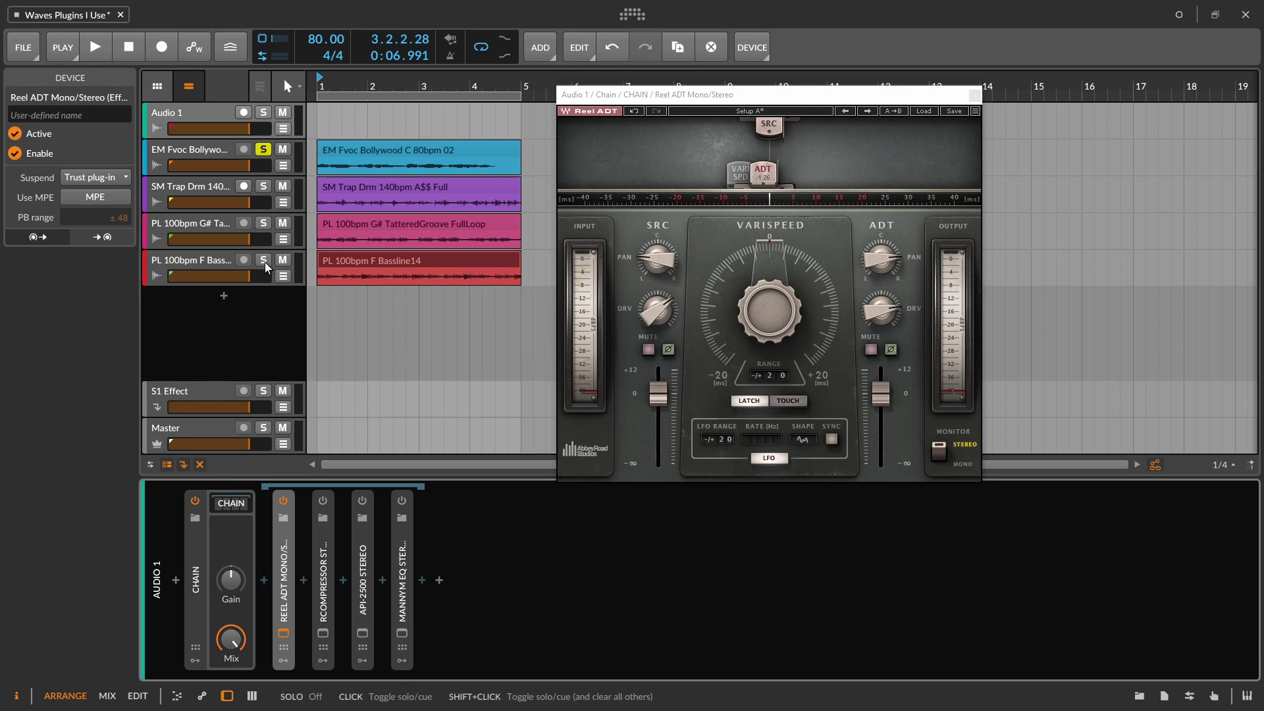
{"action": "left_click", "coordinate": [262, 149]}
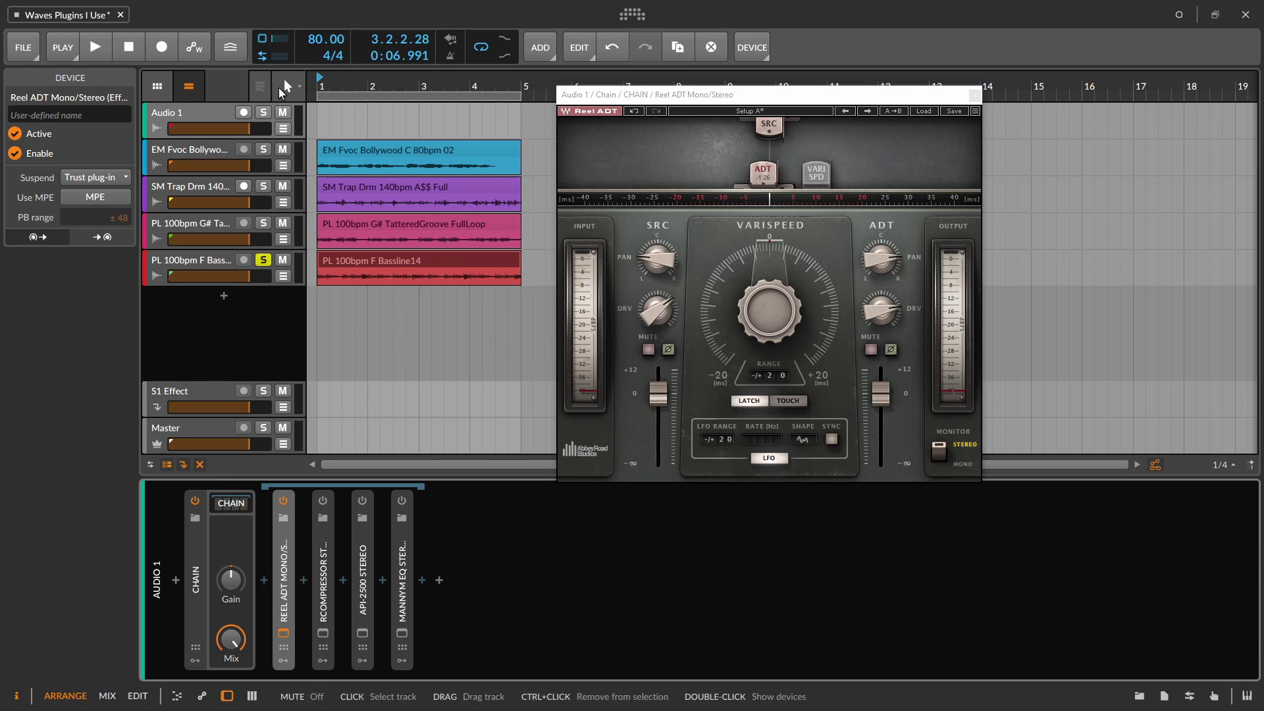
{"action": "left_click", "coordinate": [319, 41], "text": "ctrl"}
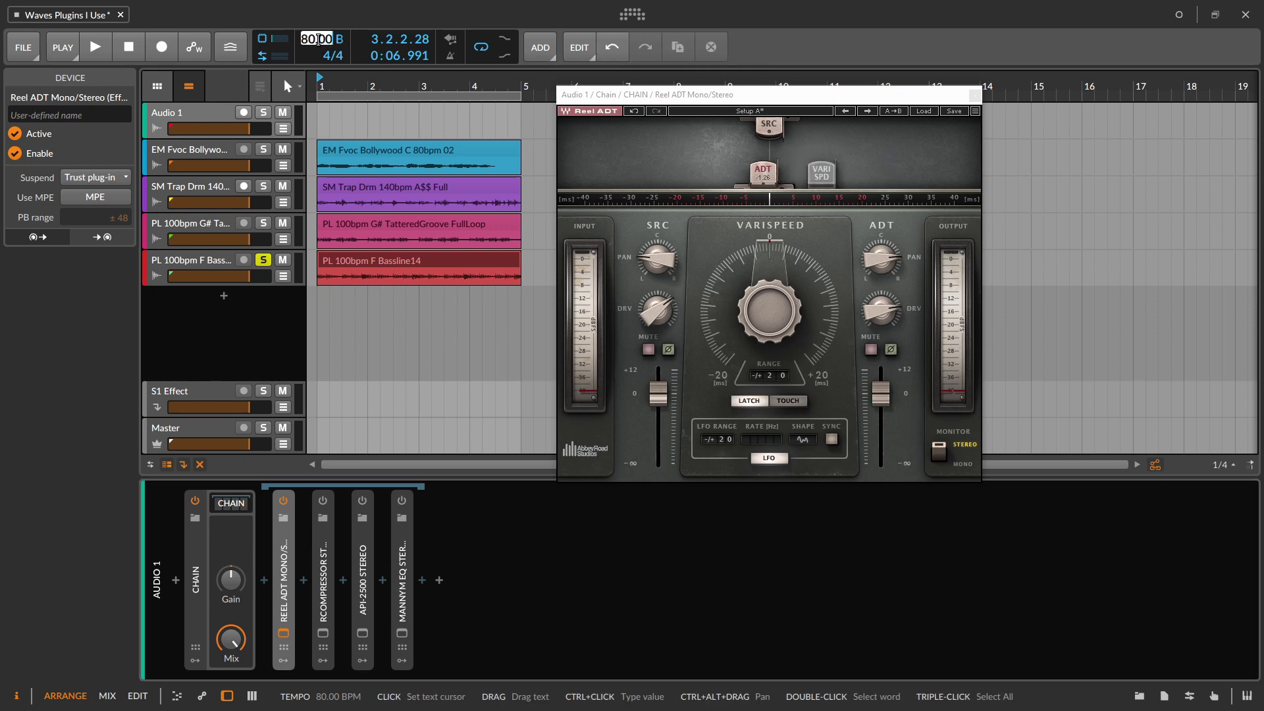
{"action": "type", "text": "100"}
{"action": "key", "text": "Return"}
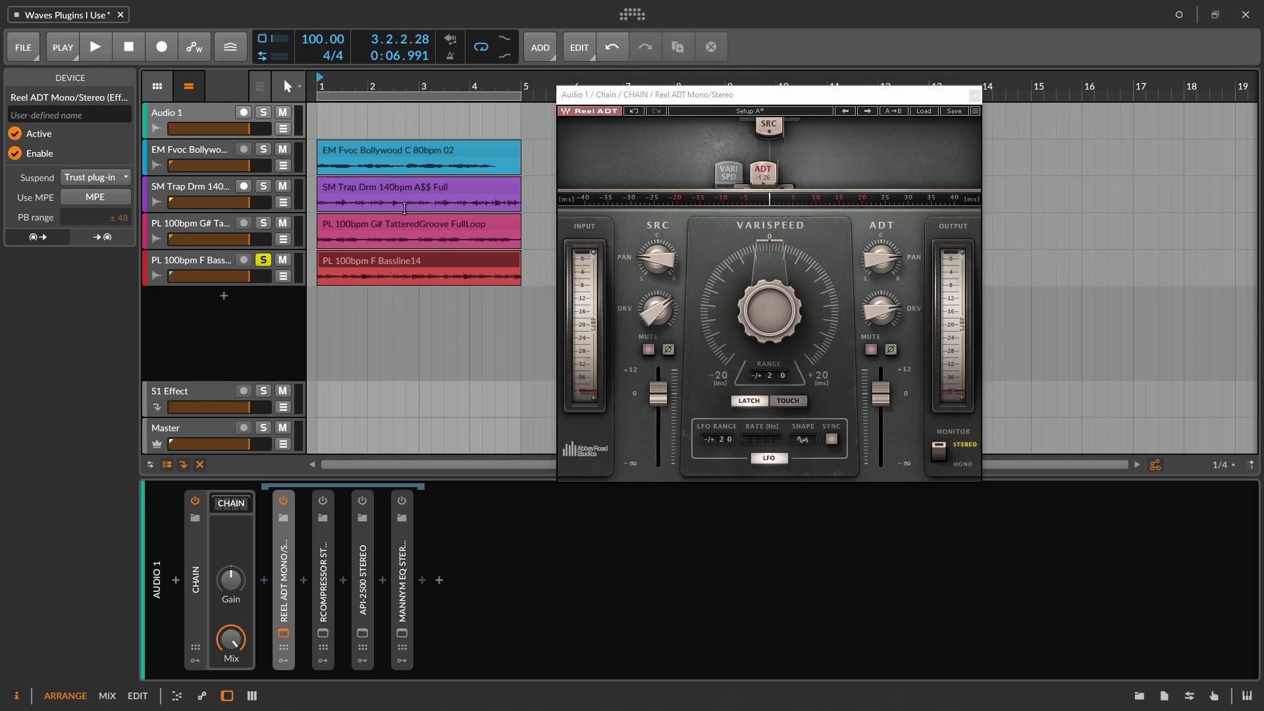
- Play the soloed bassline, move Reel ADT from Audio 1's chain onto the PL 100bpm F Bassline14 track, and enable it
{"action": "key", "text": "space"}
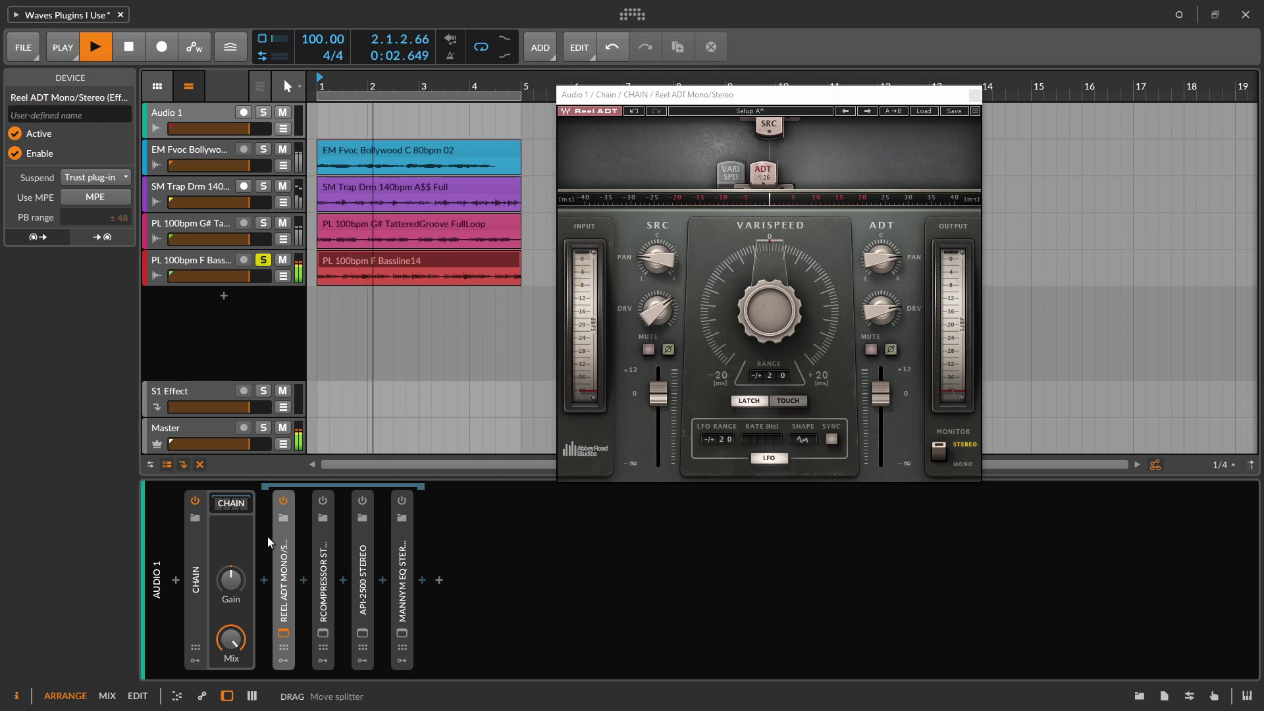
{"action": "left_click_drag", "start_coordinate": [276, 535], "coordinate": [221, 267]}
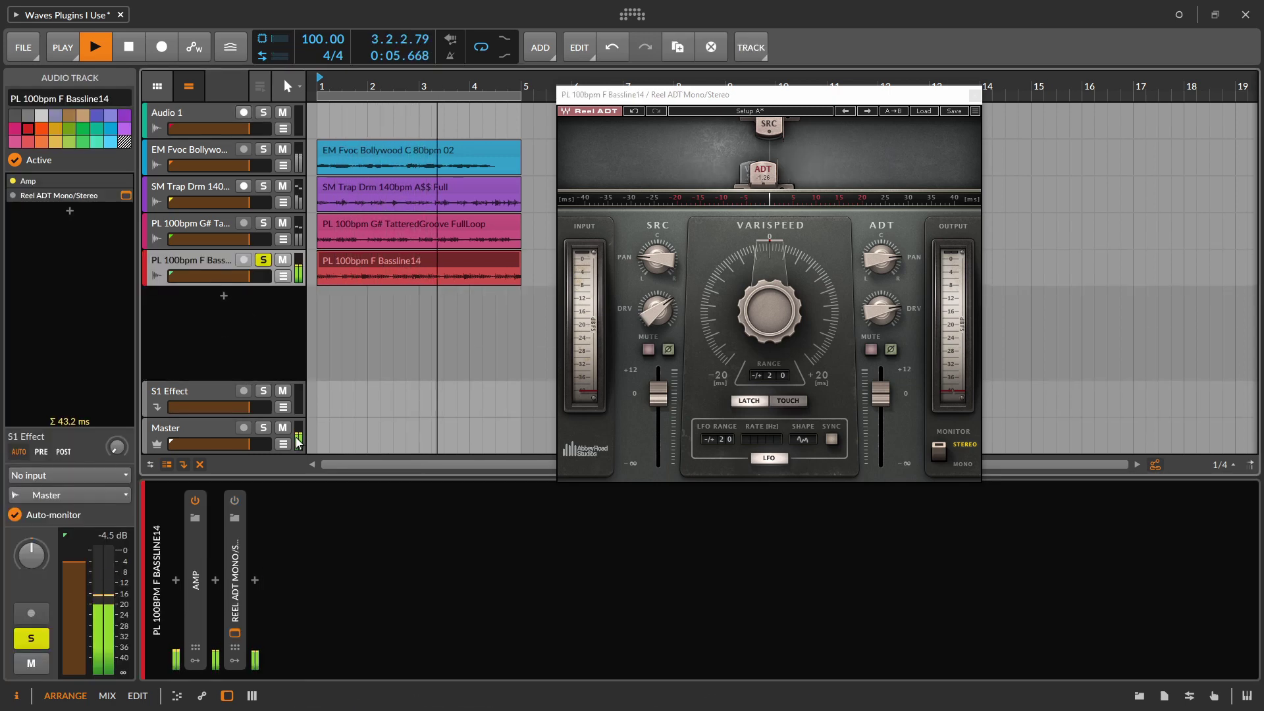
{"action": "left_click", "coordinate": [240, 503]}
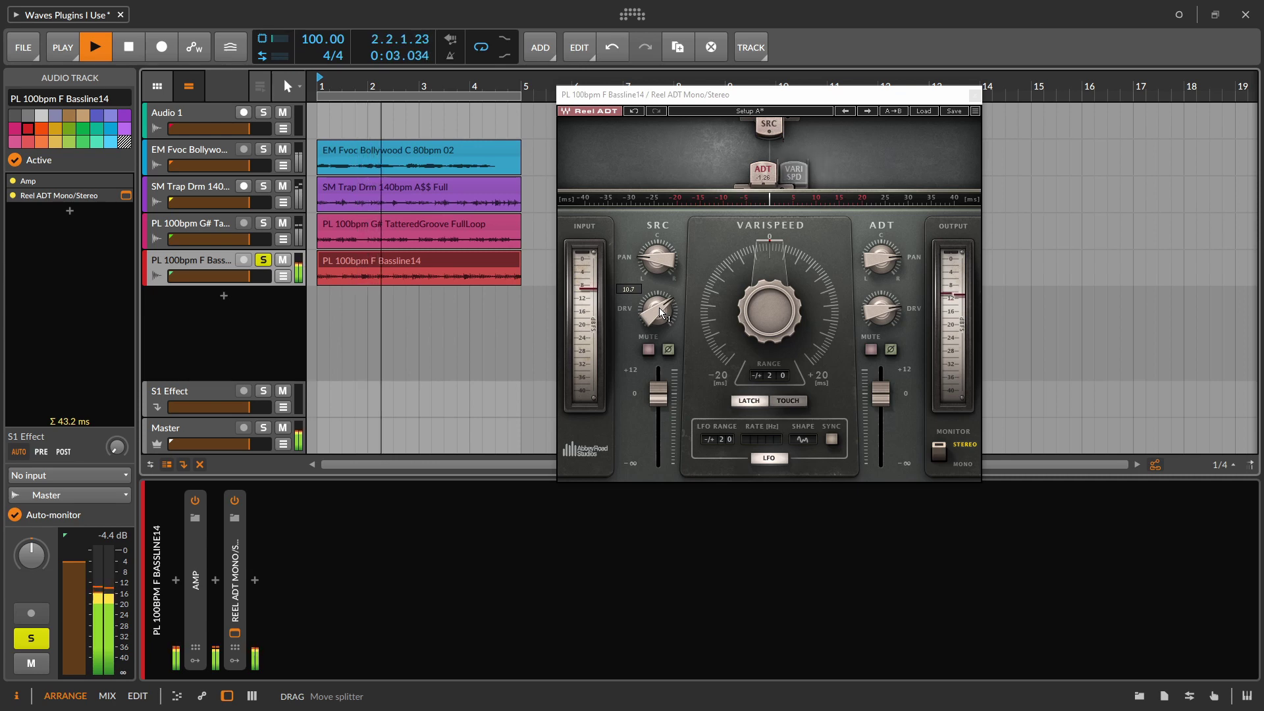
- Change Reel ADT's SRC drive, stop playback, set the ADT drive to 11.6, and check the LFO shape selection
{"action": "left_click_drag", "start_coordinate": [660, 312], "coordinate": [661, 329]}
{"action": "key", "text": "space"}
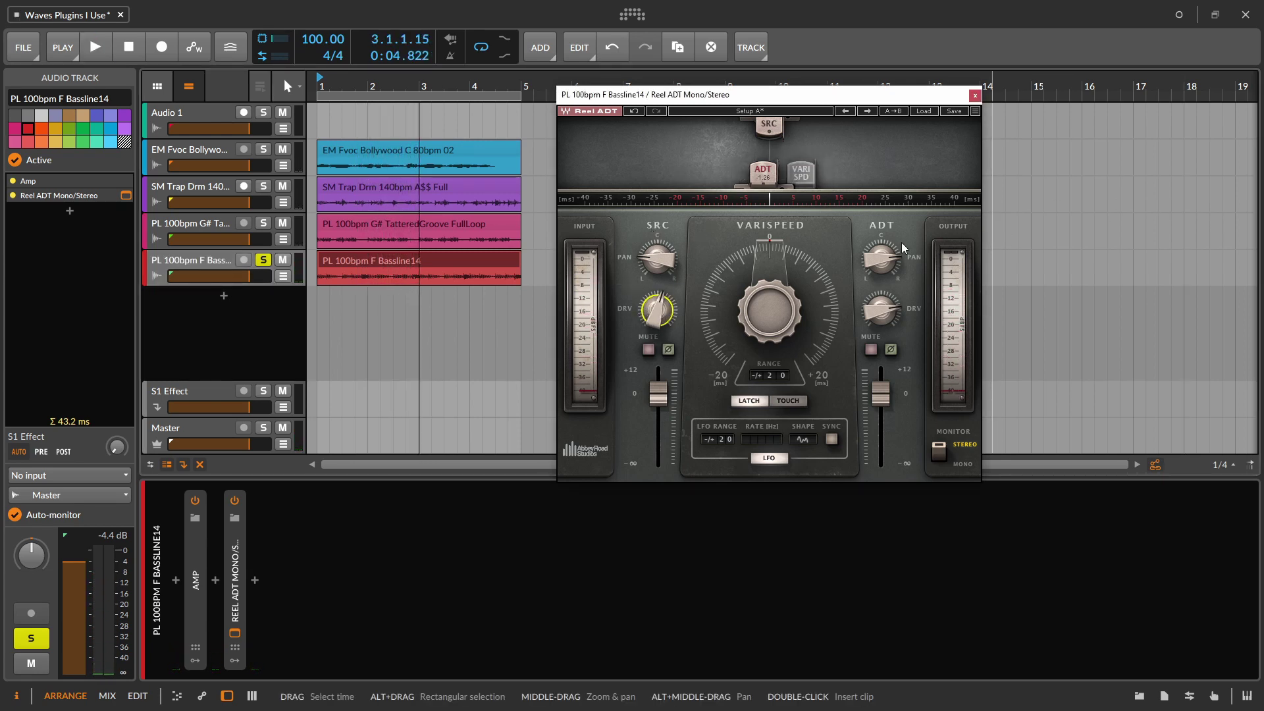
{"action": "left_click_drag", "start_coordinate": [881, 309], "coordinate": [881, 311]}
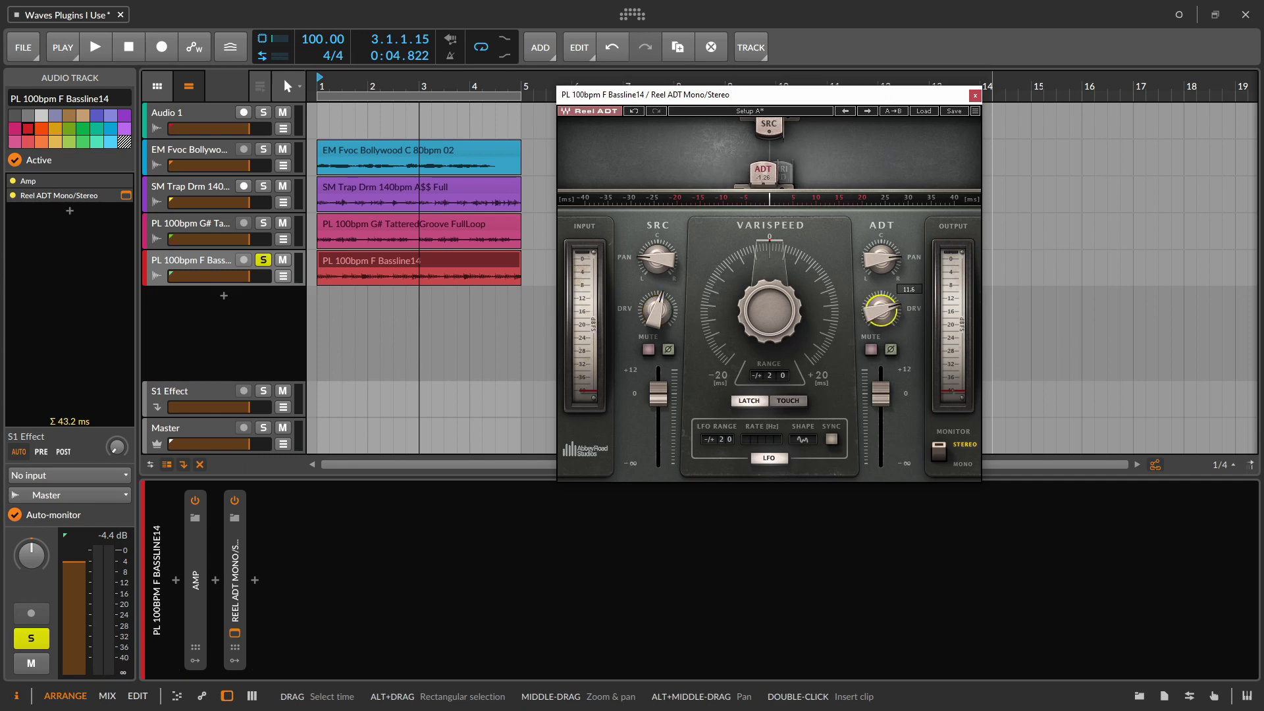
{"action": "left_click", "coordinate": [803, 440]}
{"action": "left_click", "coordinate": [803, 435]}
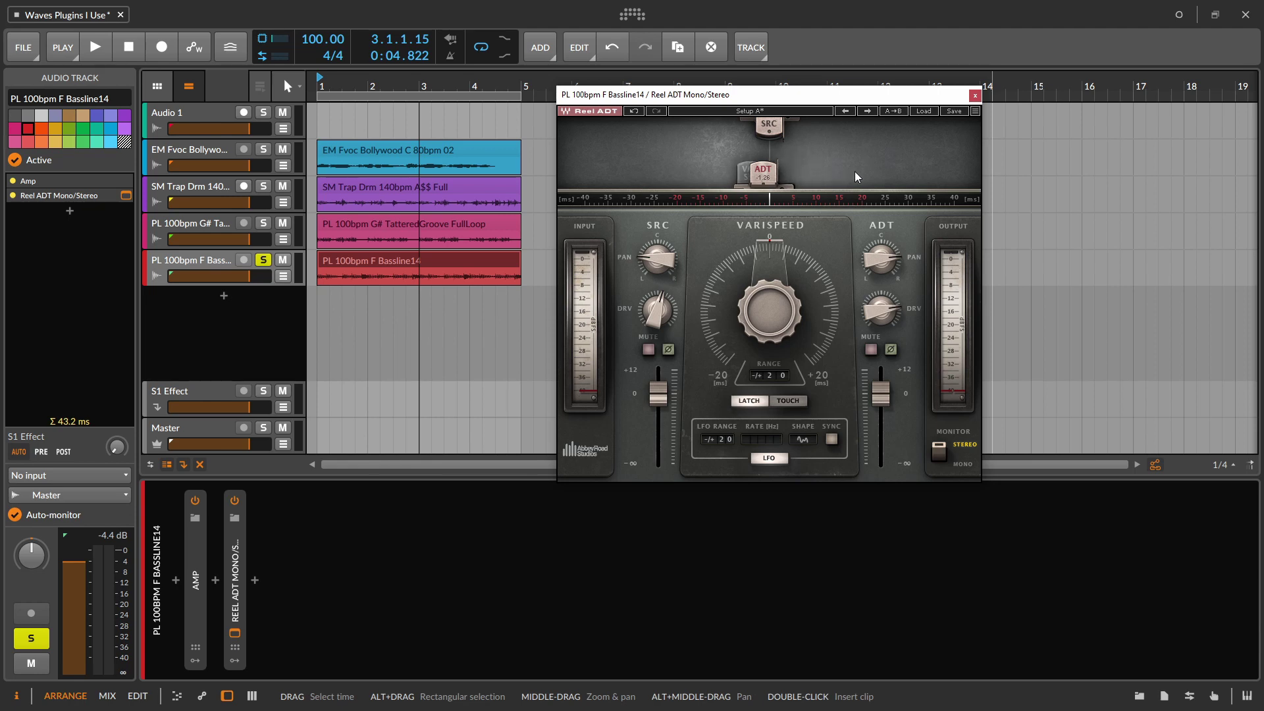
- Play the bassline, compare it with Reel ADT bypassed and active, and stop playback and close the plugin window
{"action": "key", "text": "space"}
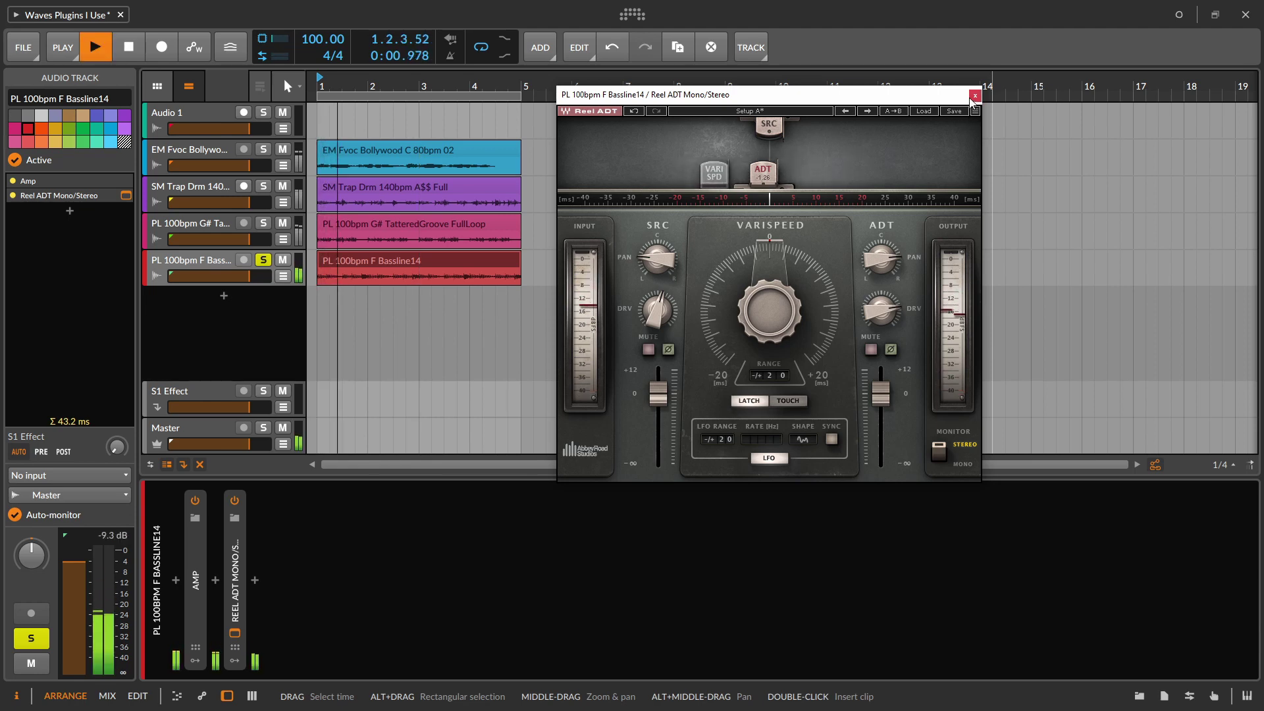
{"action": "left_click", "coordinate": [233, 501]}
{"action": "left_click", "coordinate": [234, 501]}
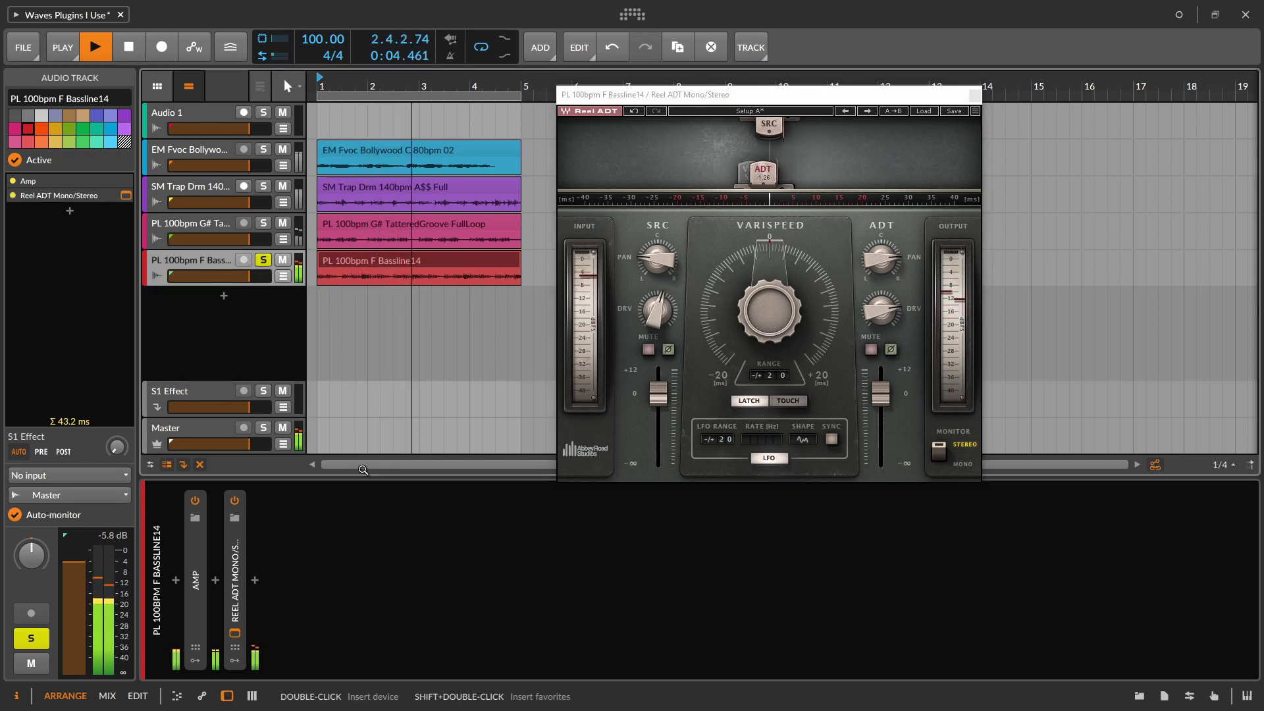
{"action": "key", "text": "space"}
{"action": "left_click", "coordinate": [975, 96]}
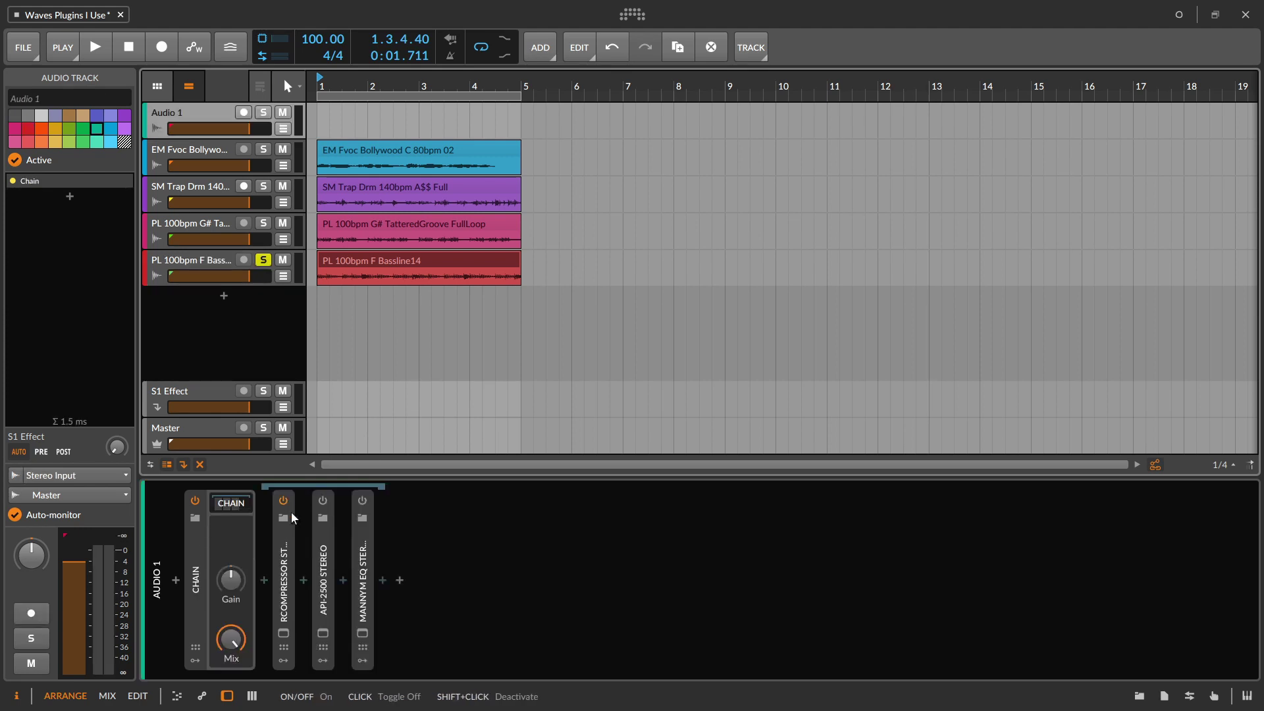
- Open RCompressor Stereo from Audio 1's chain, apply the Legacy skin, and move its window higher over the arrangement
{"action": "left_click", "coordinate": [283, 633]}
{"action": "left_click", "coordinate": [541, 197]}
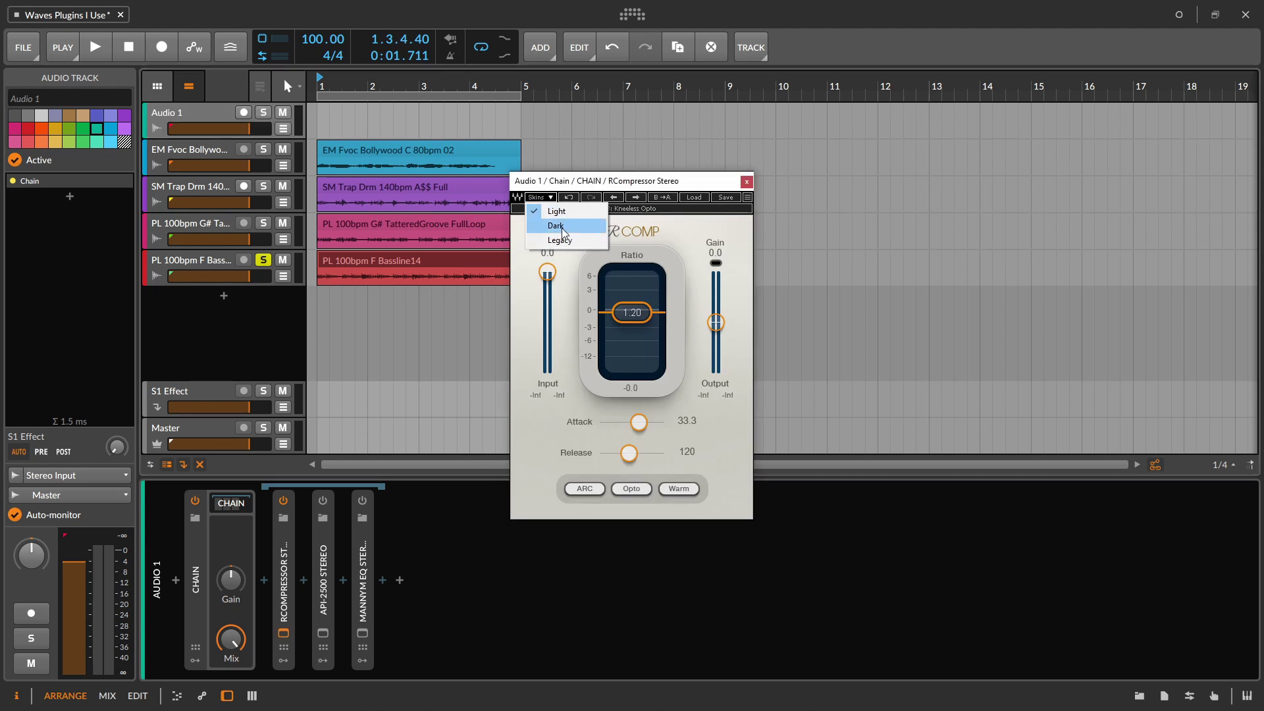
{"action": "left_click", "coordinate": [553, 240]}
{"action": "left_click_drag", "start_coordinate": [601, 181], "coordinate": [636, 110]}
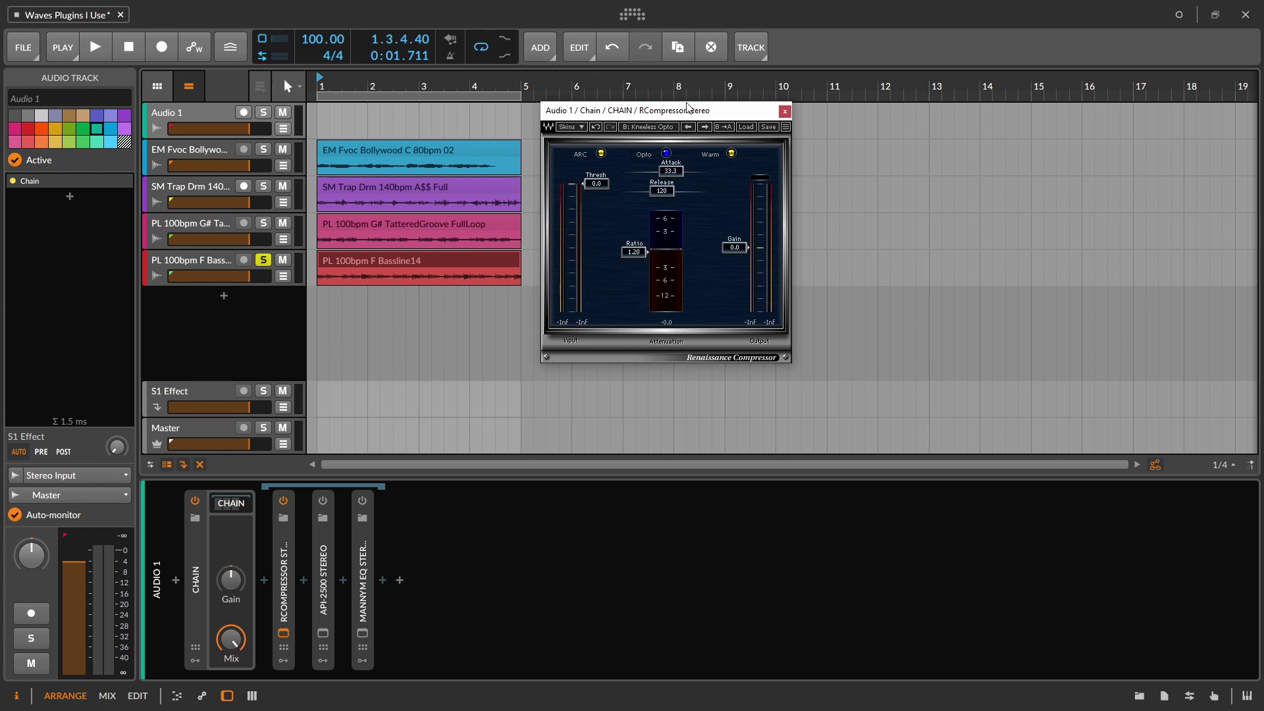
- Try RCompressor's Opto and ARC mode switches and set its release to 87.7
{"action": "left_click", "coordinate": [666, 154]}
{"action": "left_click", "coordinate": [666, 154]}
{"action": "left_click", "coordinate": [603, 155]}
{"action": "left_click", "coordinate": [603, 156]}
{"action": "left_click_drag", "start_coordinate": [662, 191], "coordinate": [661, 208]}
- Solo the SM Trap Drm 140bpm track and set the project tempo to 140 BPM
{"action": "left_click", "coordinate": [361, 188]}
{"action": "left_click", "coordinate": [263, 187]}
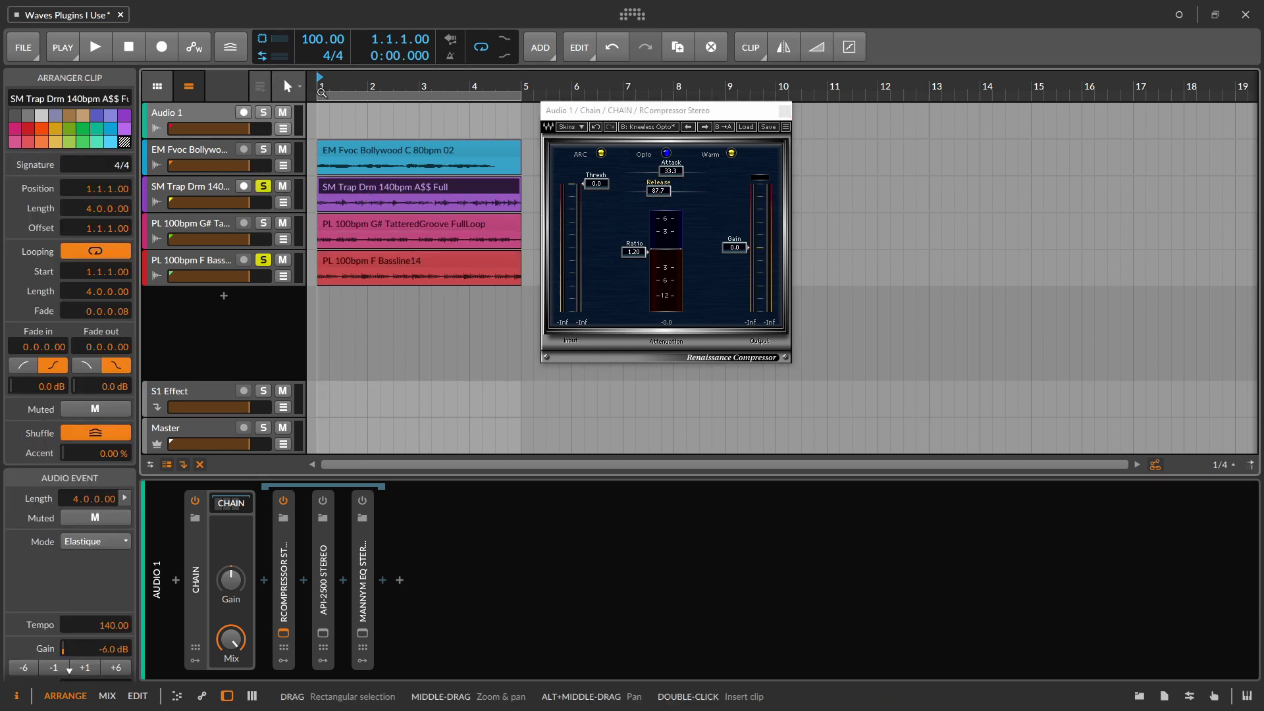
{"action": "double_click", "coordinate": [314, 41]}
{"action": "type", "text": "14 BPM"}
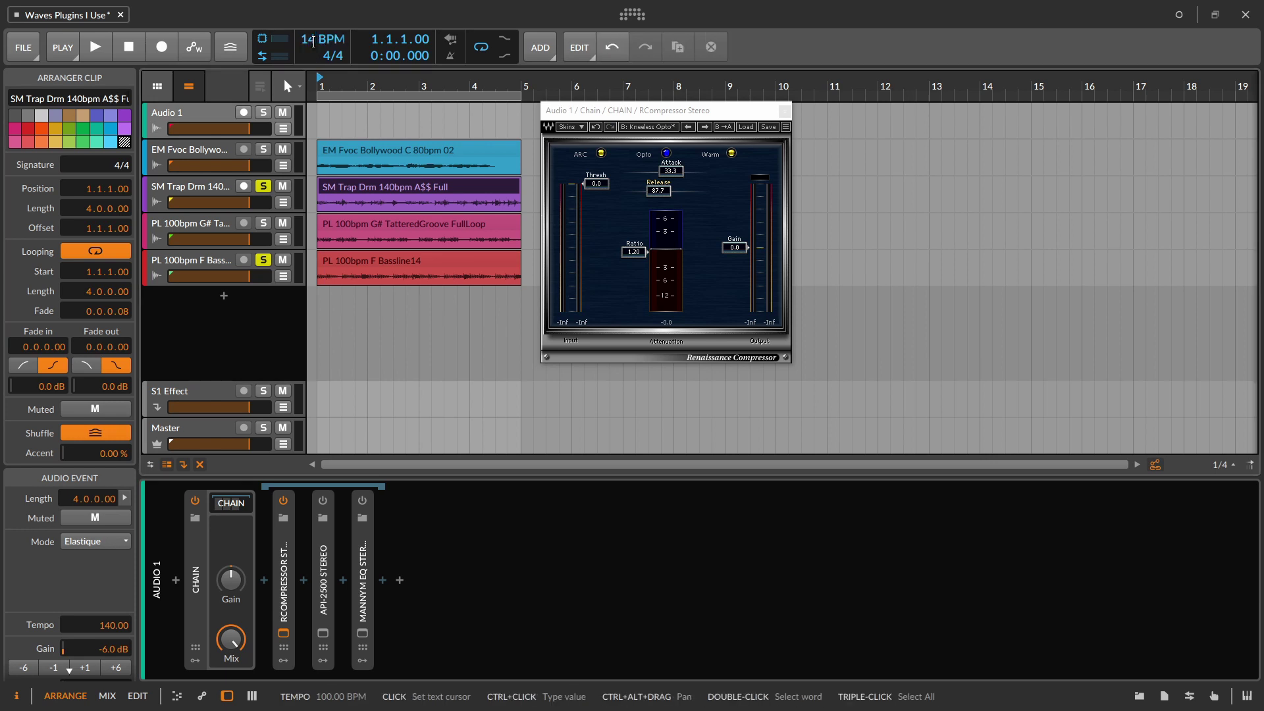
{"action": "type", "text": "0"}
{"action": "key", "text": "Return"}
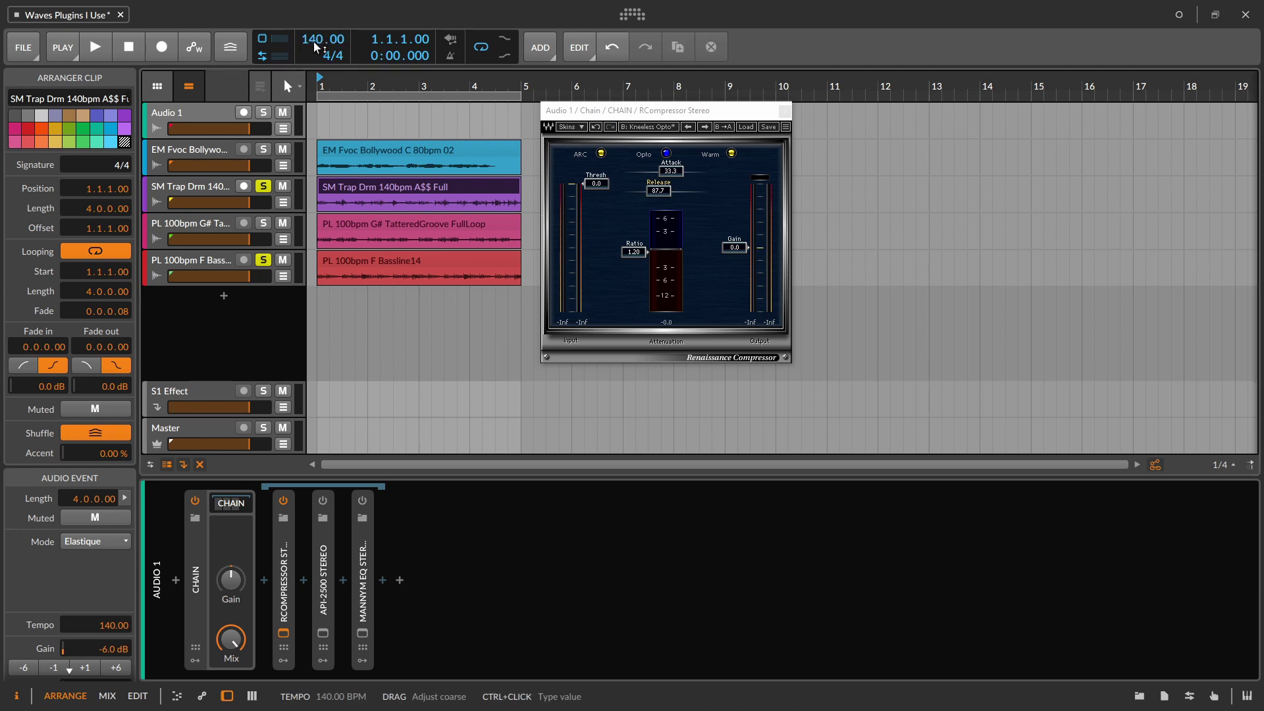
- Move RCompressor Stereo from Audio 1's chain onto the SM Trap Drm 140bpm track and play its clip
{"action": "left_click", "coordinate": [280, 542]}
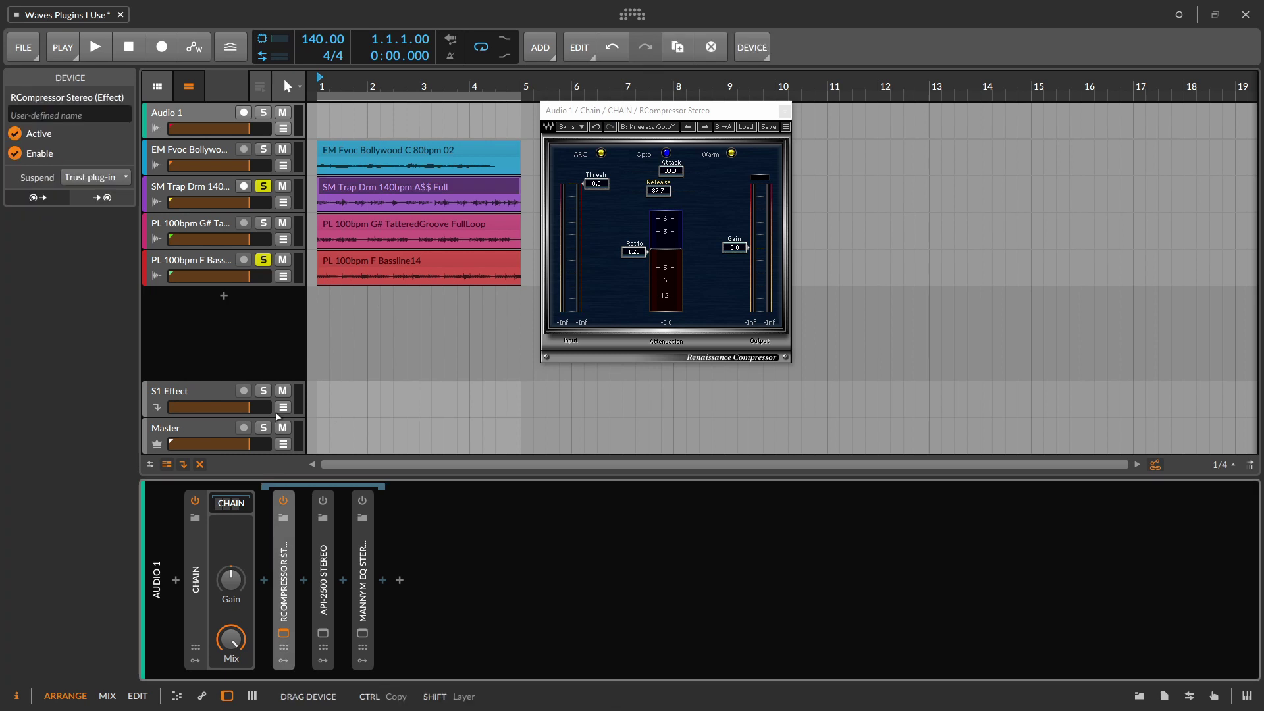
{"action": "left_click", "coordinate": [395, 193]}
{"action": "key", "text": "space"}
- Set RCompressor's release to 30.8 and bypass the plugin to compare the drum loop without compression
{"action": "mouse_move", "coordinate": [631, 191]}
{"action": "left_mouse_down"}
{"action": "mouse_move", "coordinate": [696, 190]}
{"action": "mouse_move", "coordinate": [649, 190]}
{"action": "left_mouse_up"}
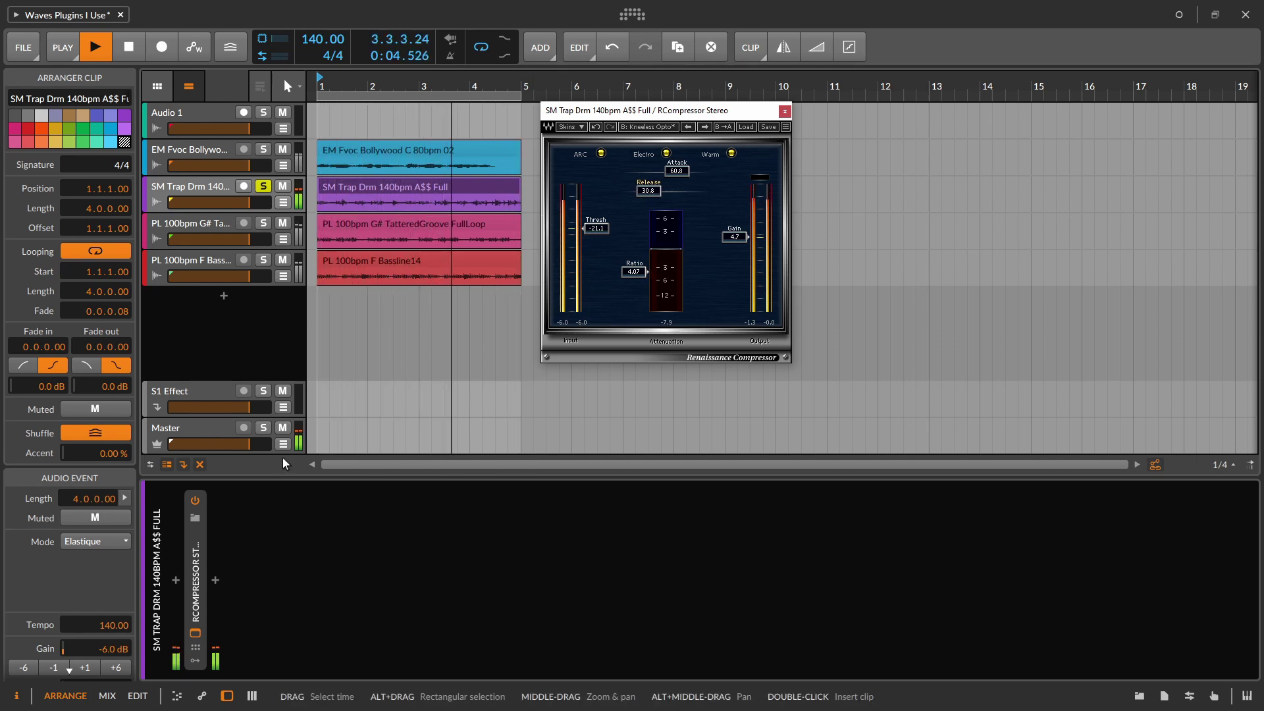
{"action": "left_click", "coordinate": [196, 501]}
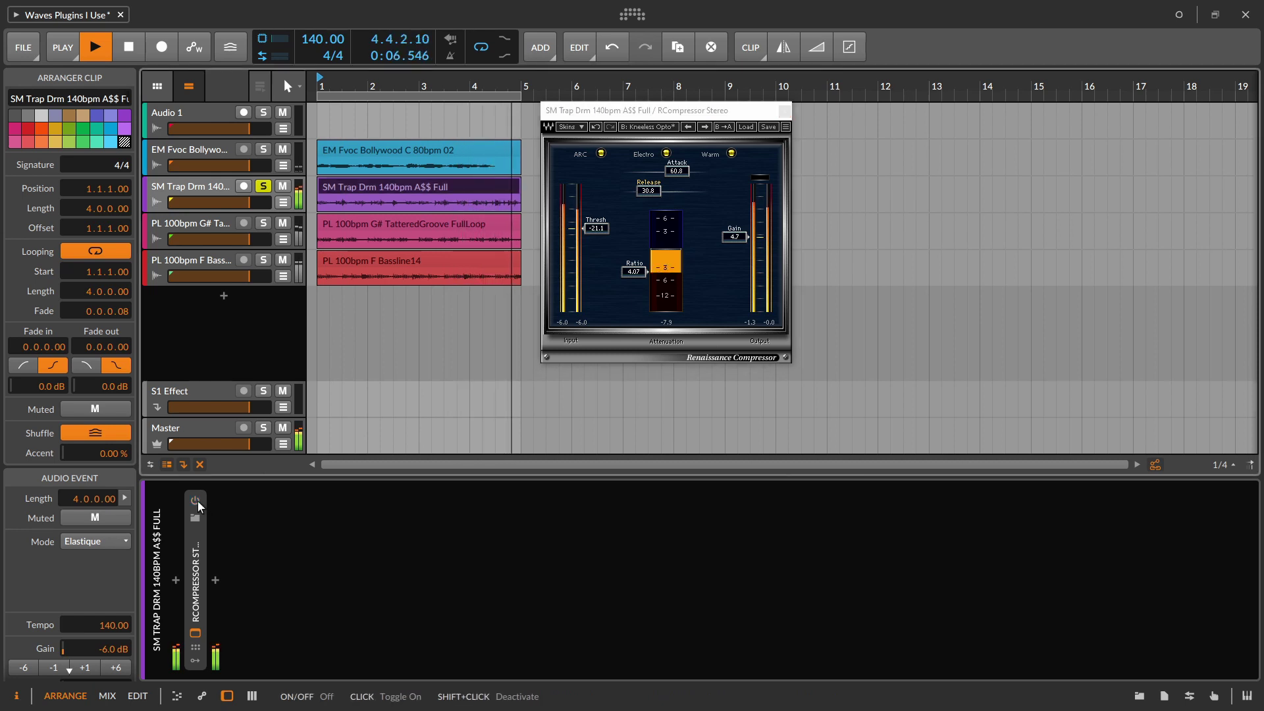
- Re-enable RCompressor to hear the compressed drum loop, stop playback and close the plugin window
{"action": "left_click", "coordinate": [196, 500]}
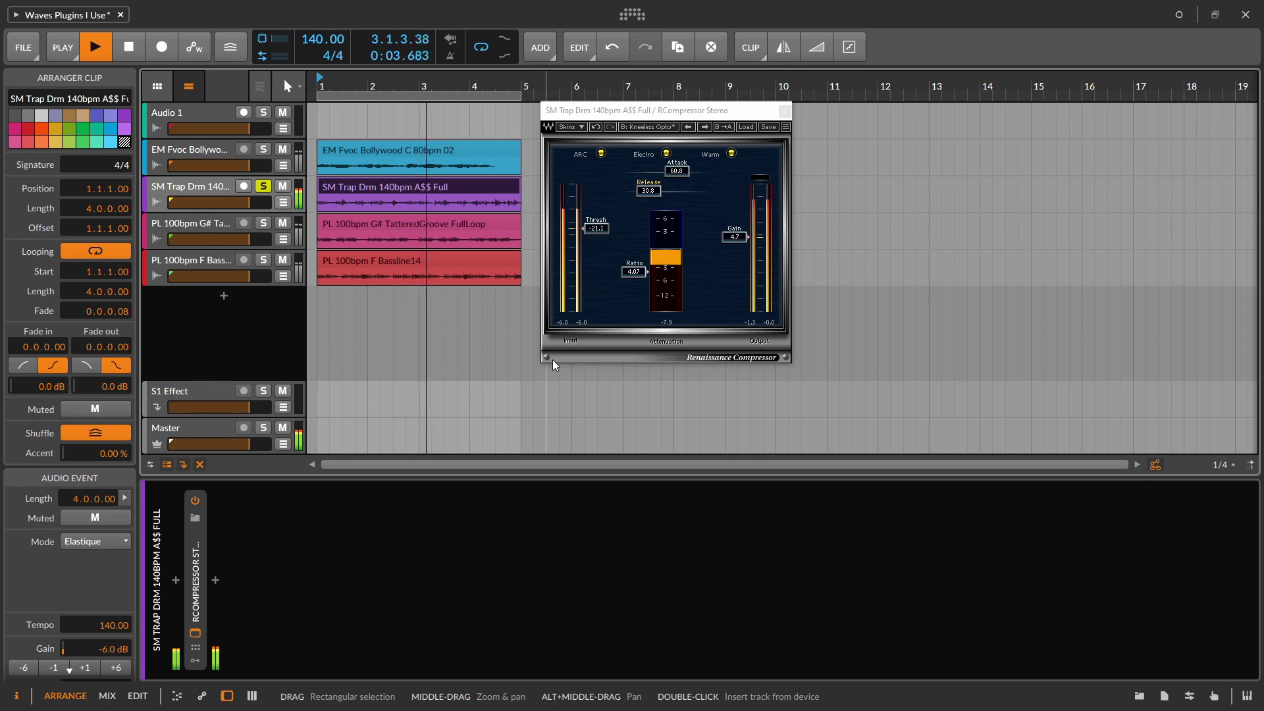
{"action": "key", "text": "space"}
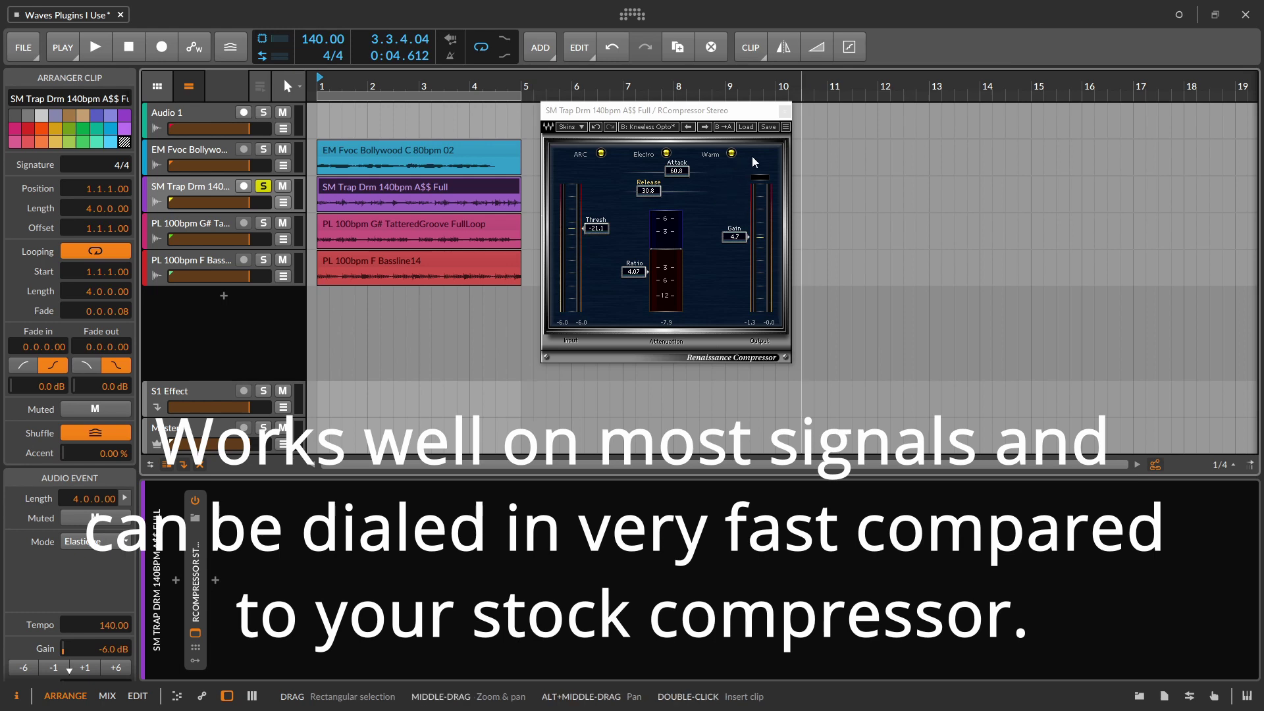
{"action": "left_click", "coordinate": [713, 113]}
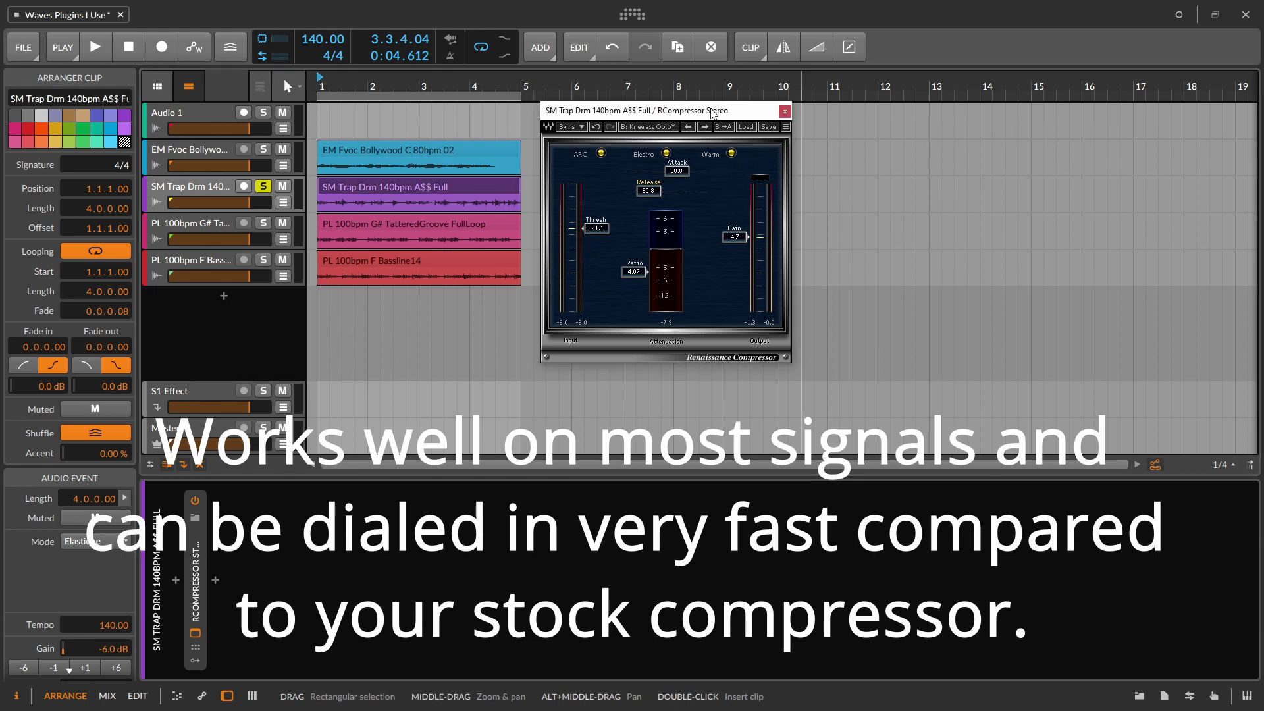
{"action": "left_click", "coordinate": [785, 112]}
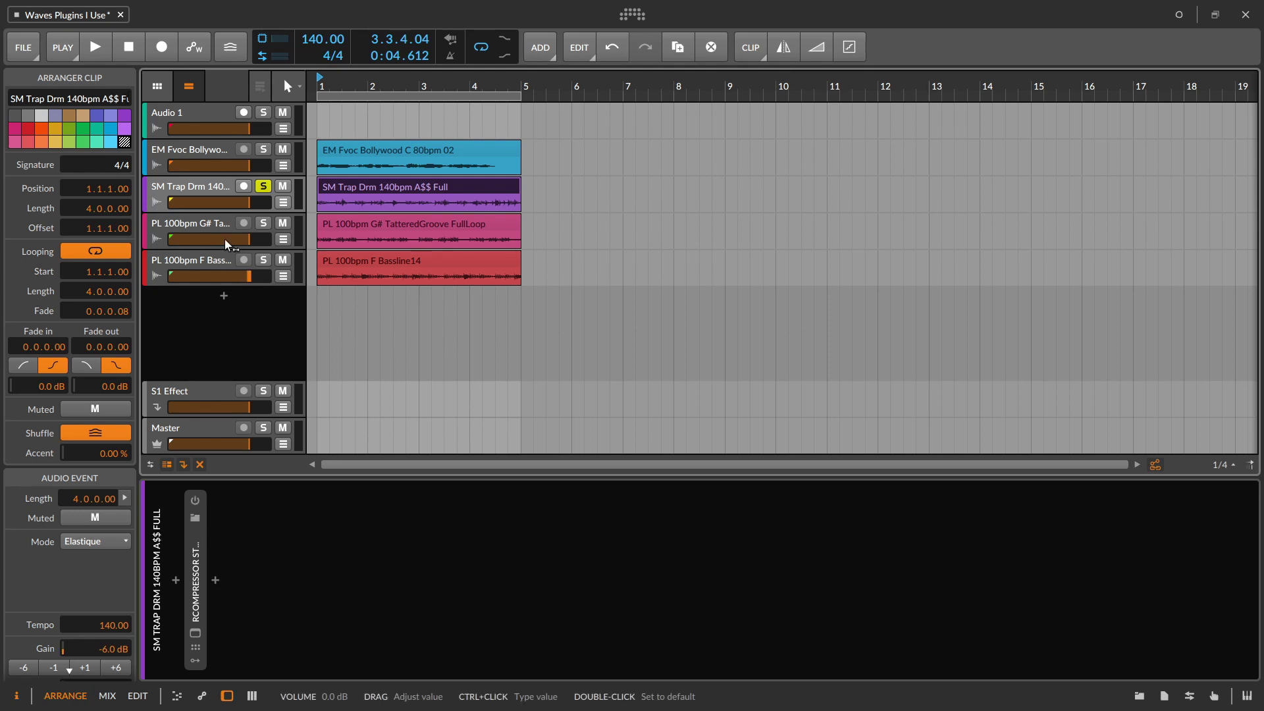
- Open API-2500 Stereo from Audio 1's chain and move the device onto the SM Trap Drm 140bpm track
{"action": "left_click", "coordinate": [198, 116]}
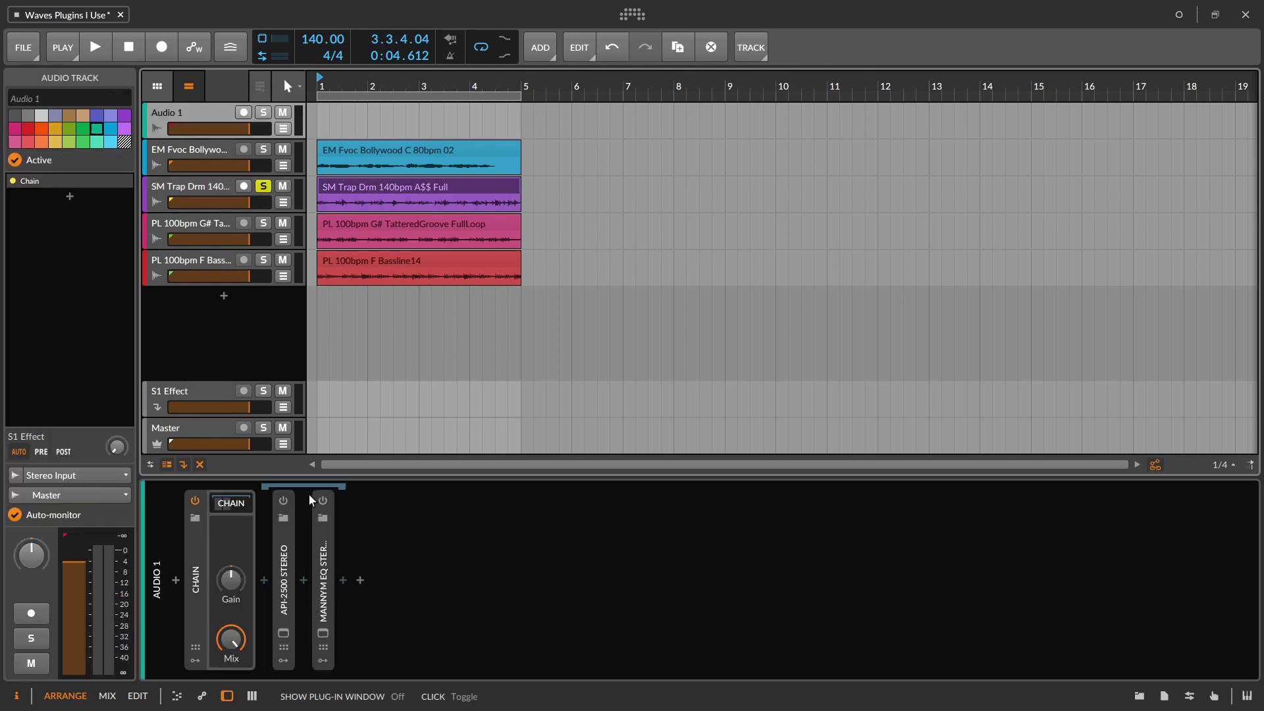
{"action": "left_click", "coordinate": [284, 633]}
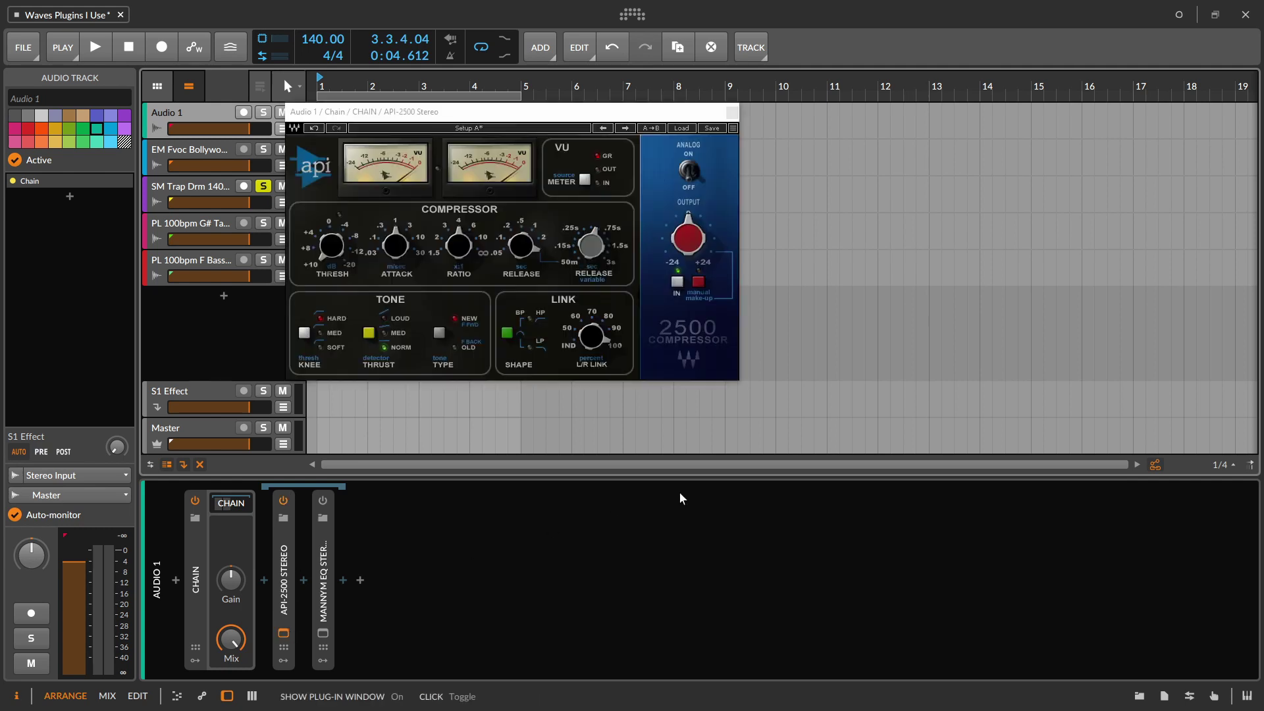
{"action": "left_click_drag", "start_coordinate": [622, 128], "coordinate": [847, 153]}
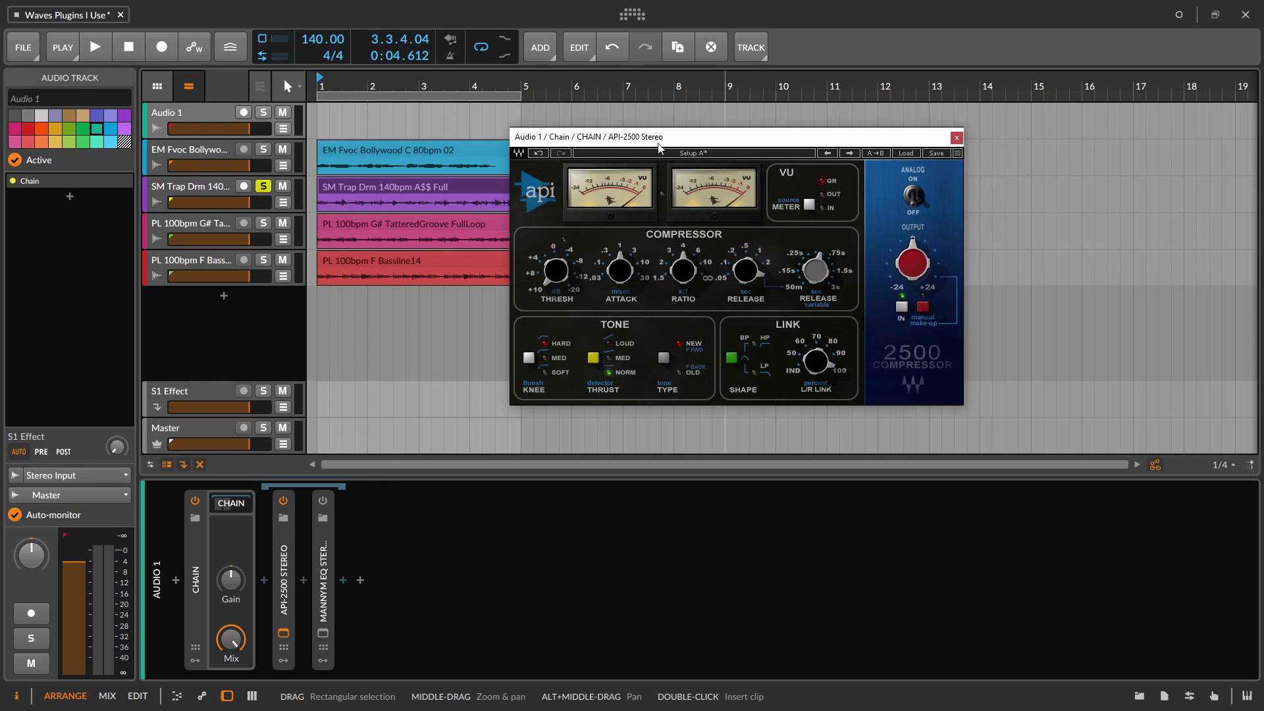
{"action": "left_click_drag", "start_coordinate": [668, 140], "coordinate": [680, 93]}
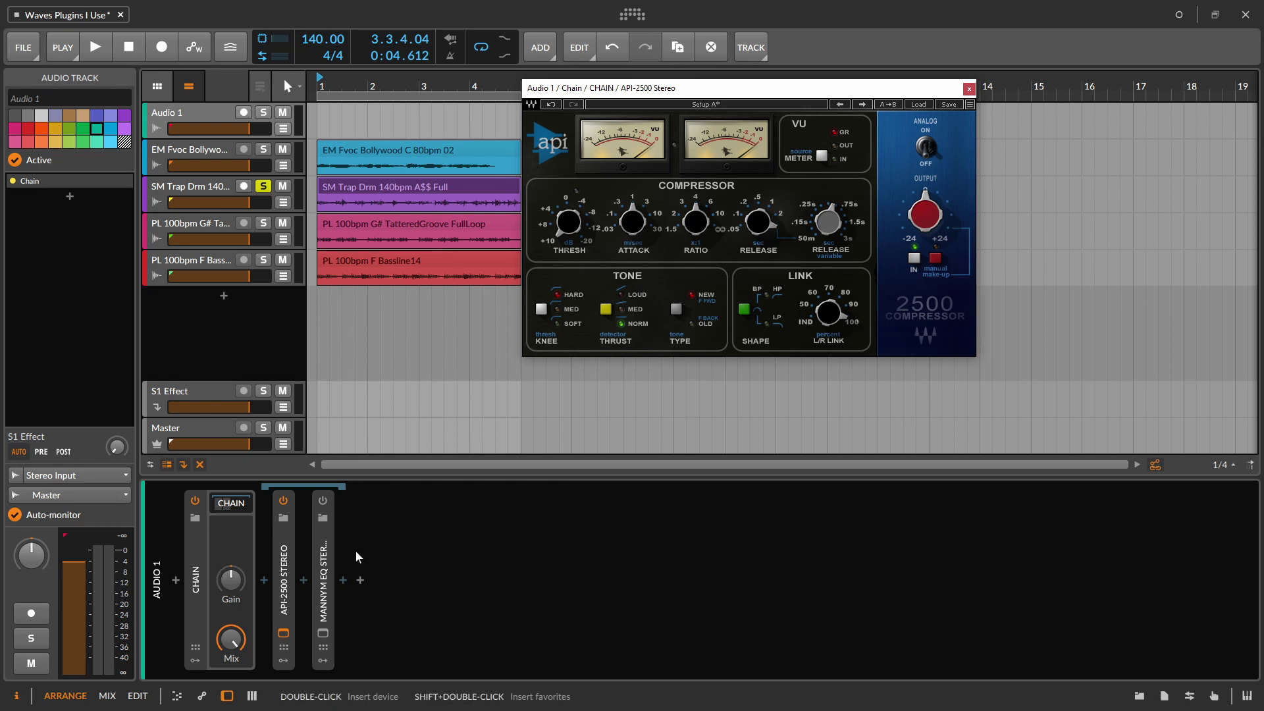
{"action": "left_click_drag", "start_coordinate": [287, 557], "coordinate": [195, 199]}
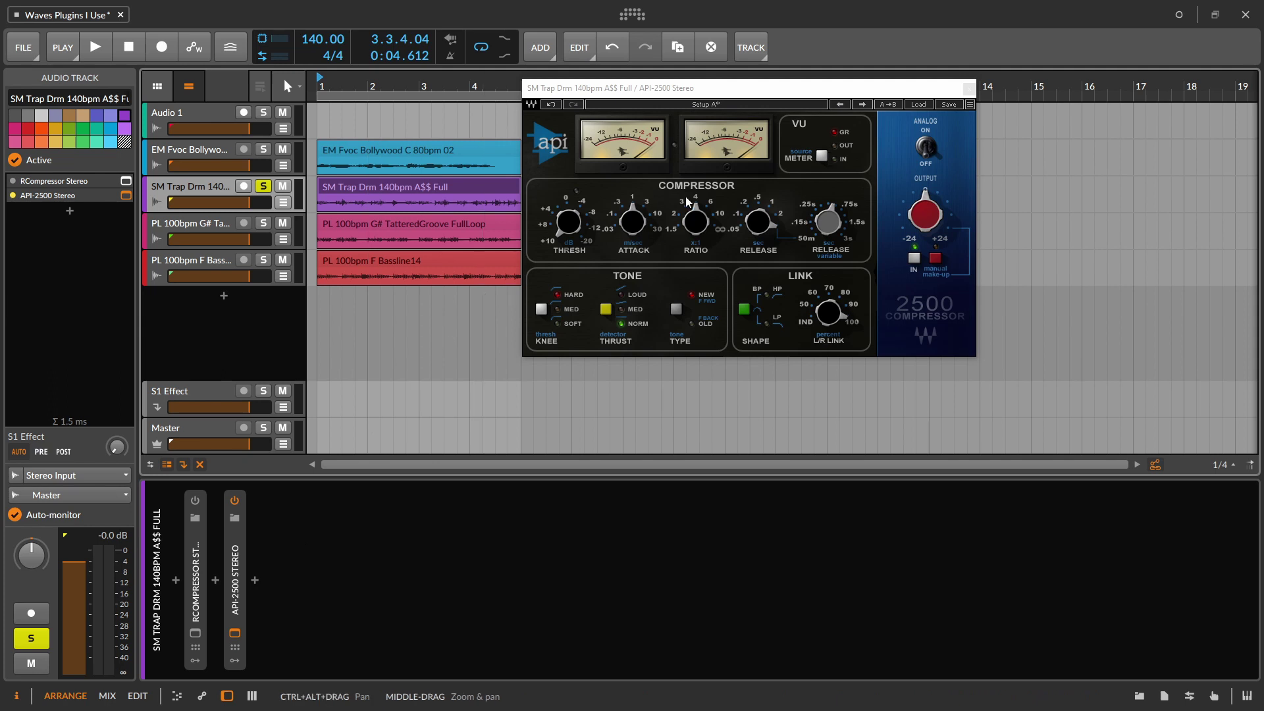
- Adjust API-2500's threshold while the drum loop plays and switch its tone type to Old
{"action": "key", "text": "space"}
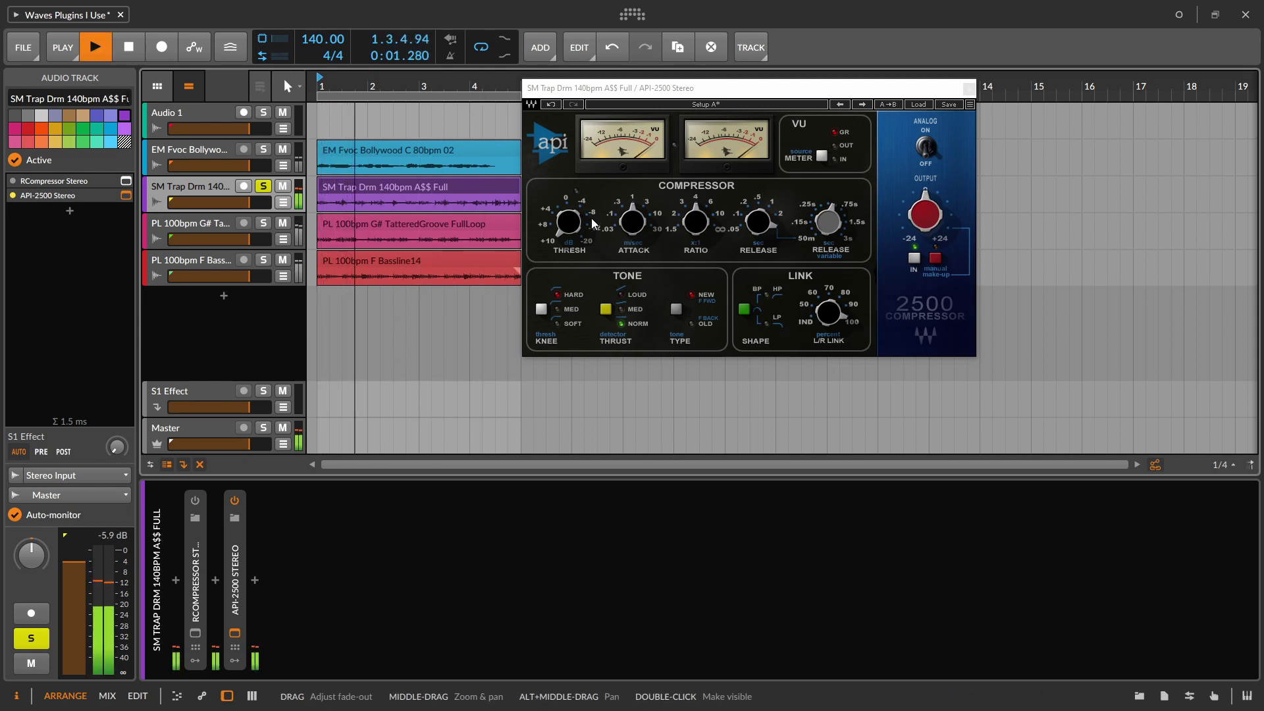
{"action": "left_click_drag", "start_coordinate": [568, 222], "coordinate": [579, 229]}
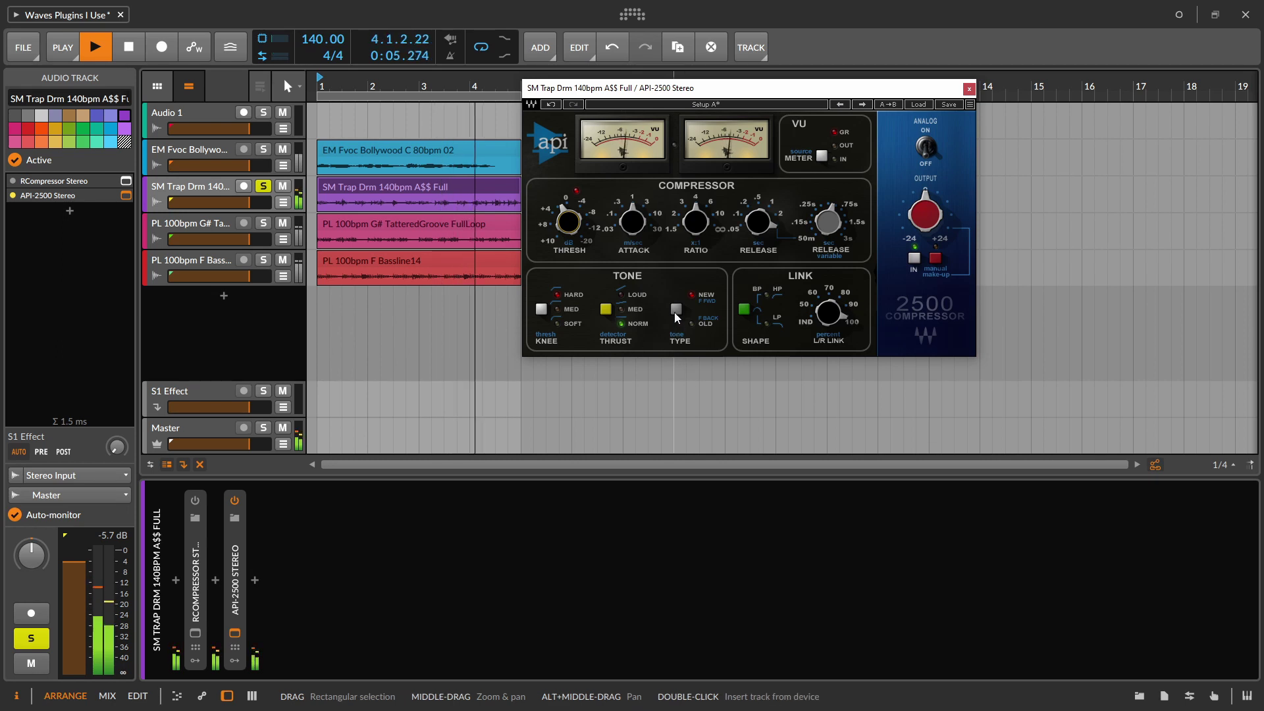
{"action": "left_click", "coordinate": [676, 309]}
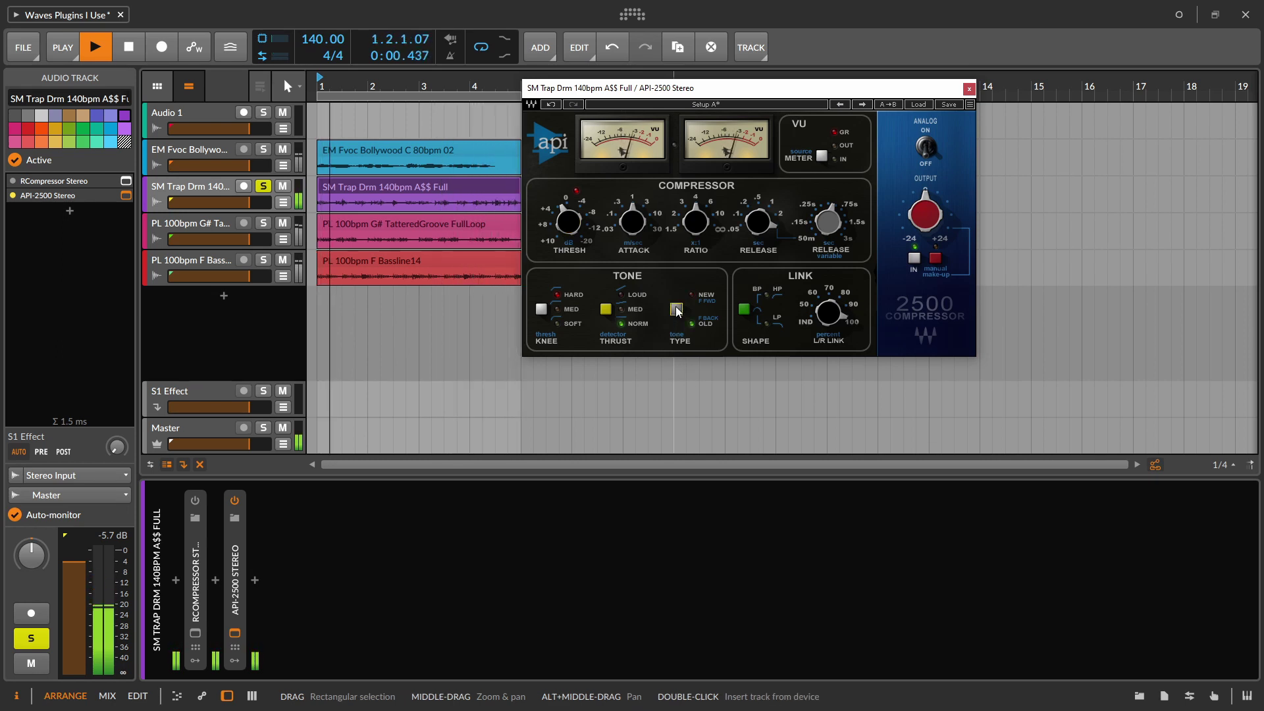
{"action": "key", "text": "space"}
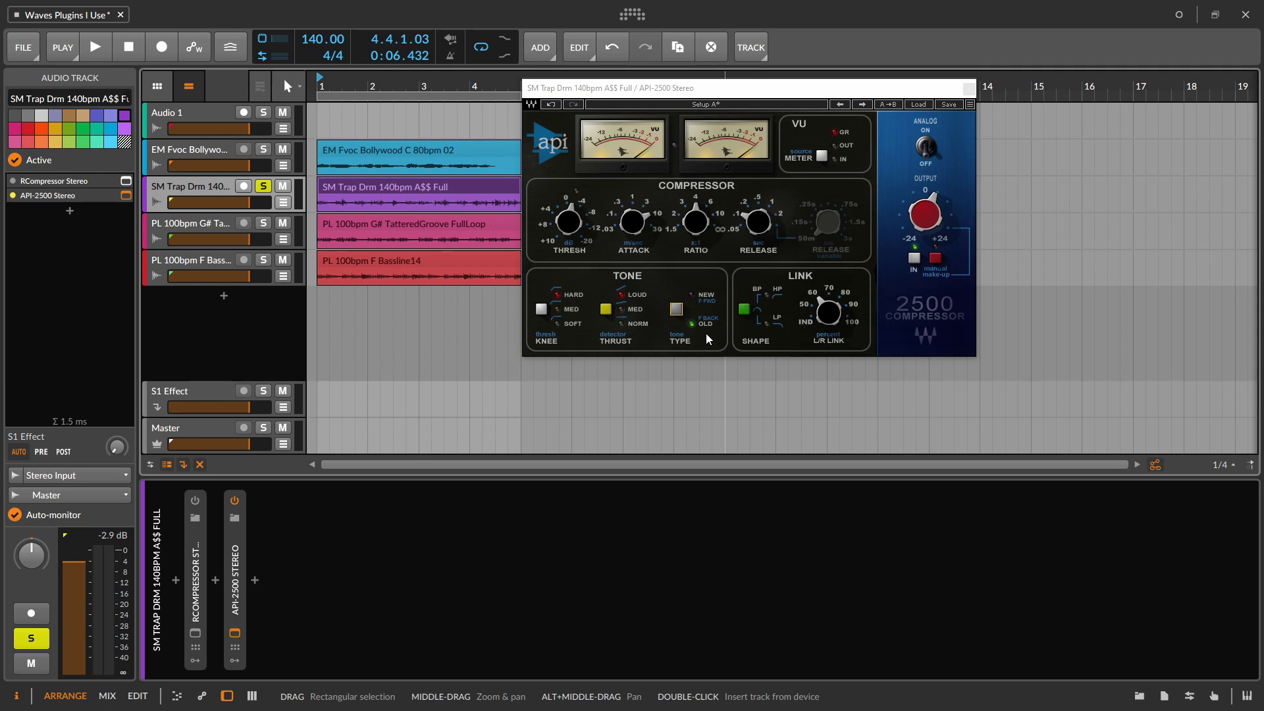
- Play the drum loop and compare API-2500's New and Old tone types, ending on Old
{"action": "key", "text": "space"}
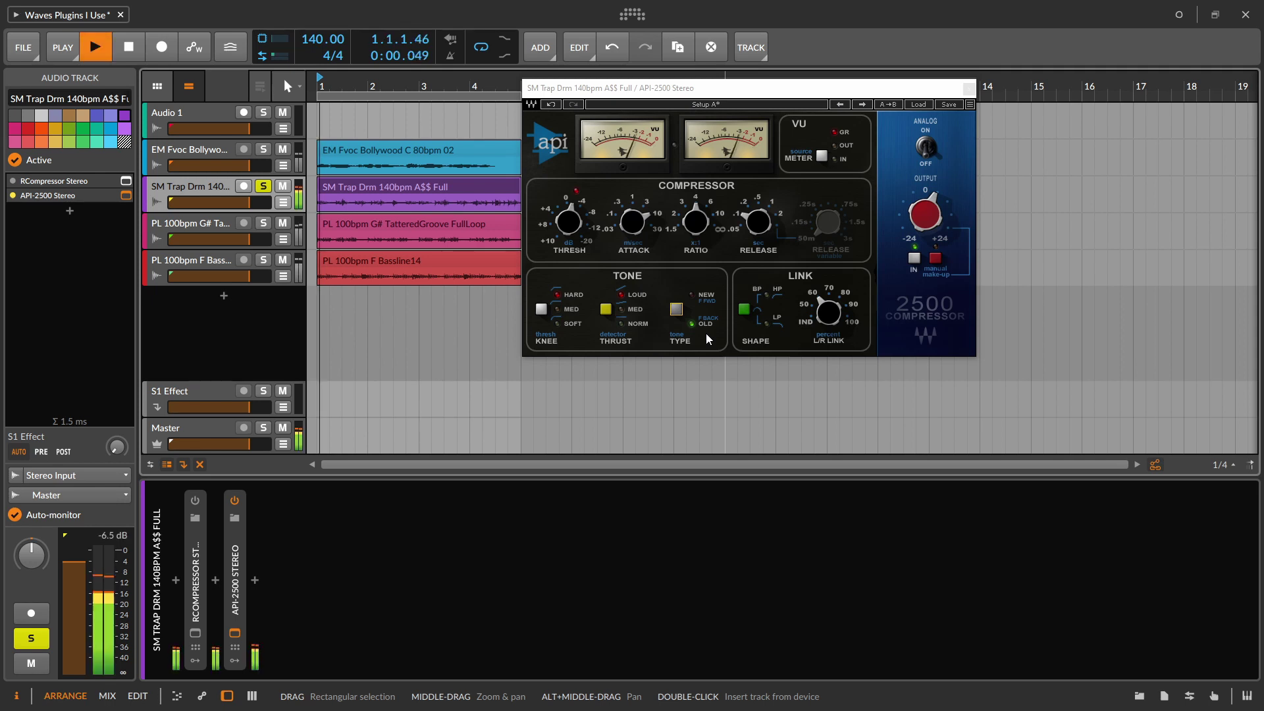
{"action": "left_click", "coordinate": [678, 312]}
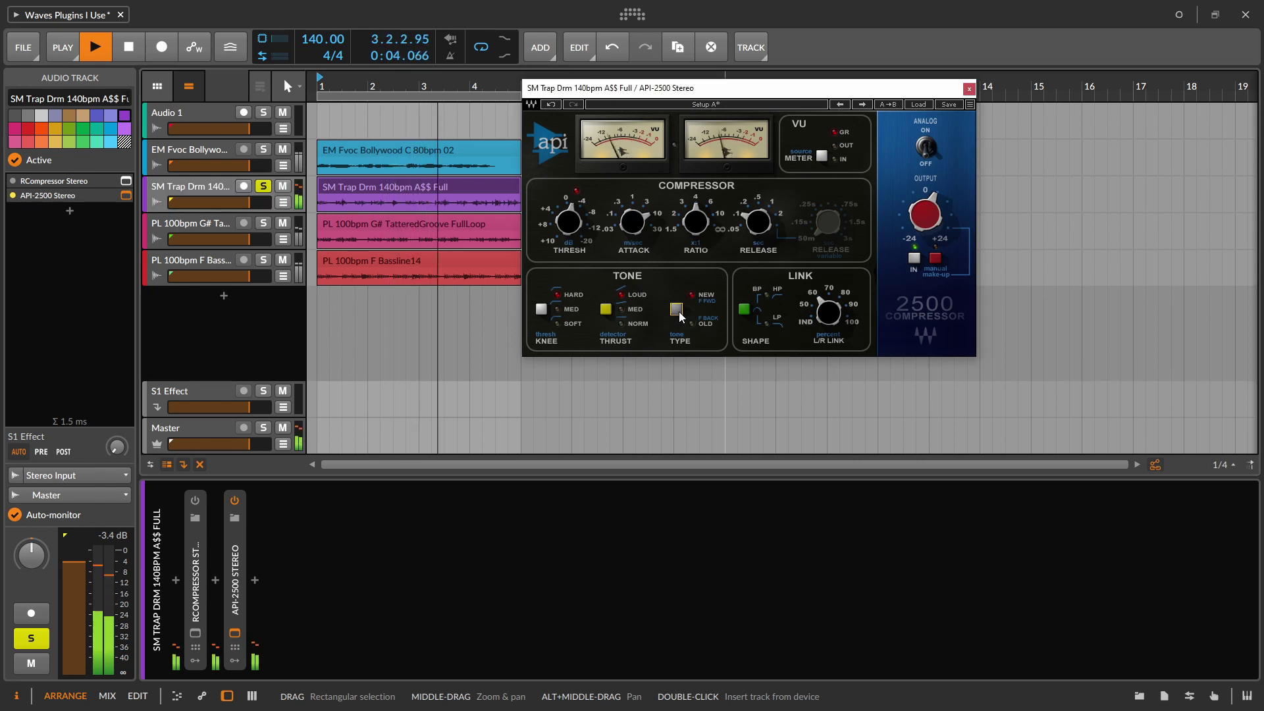
{"action": "left_click", "coordinate": [678, 312]}
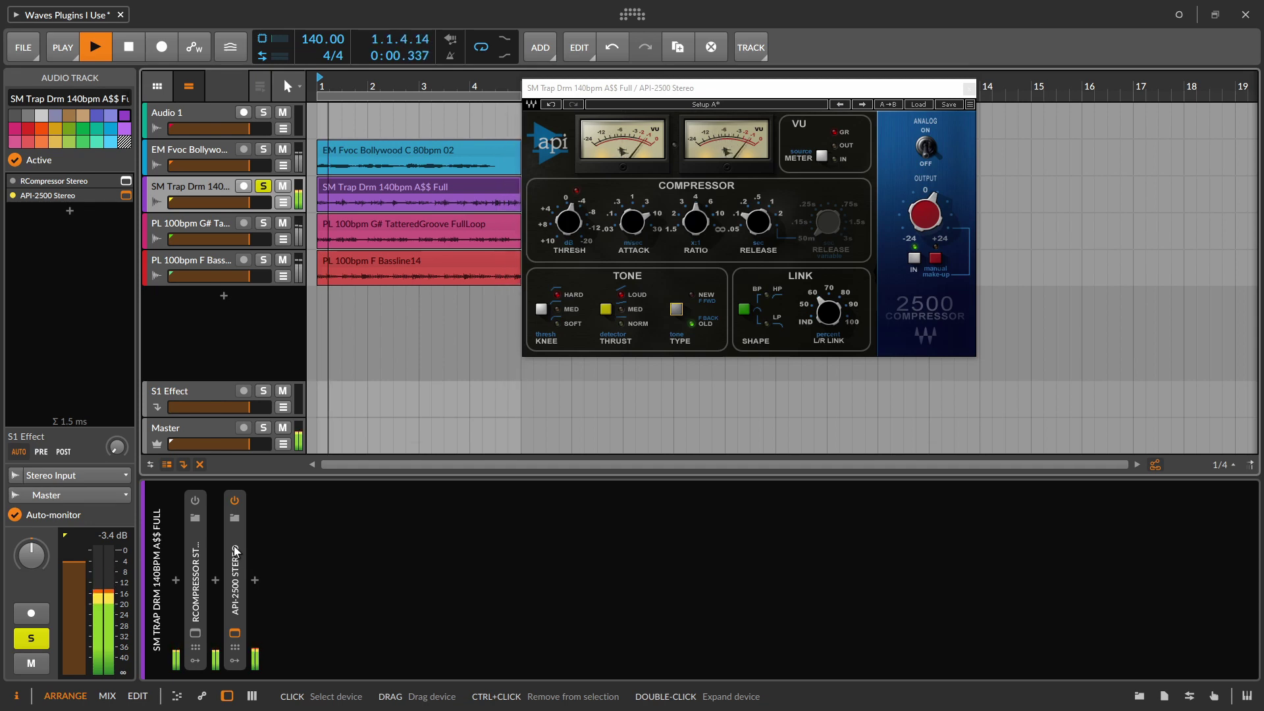
{"action": "key", "text": "space"}
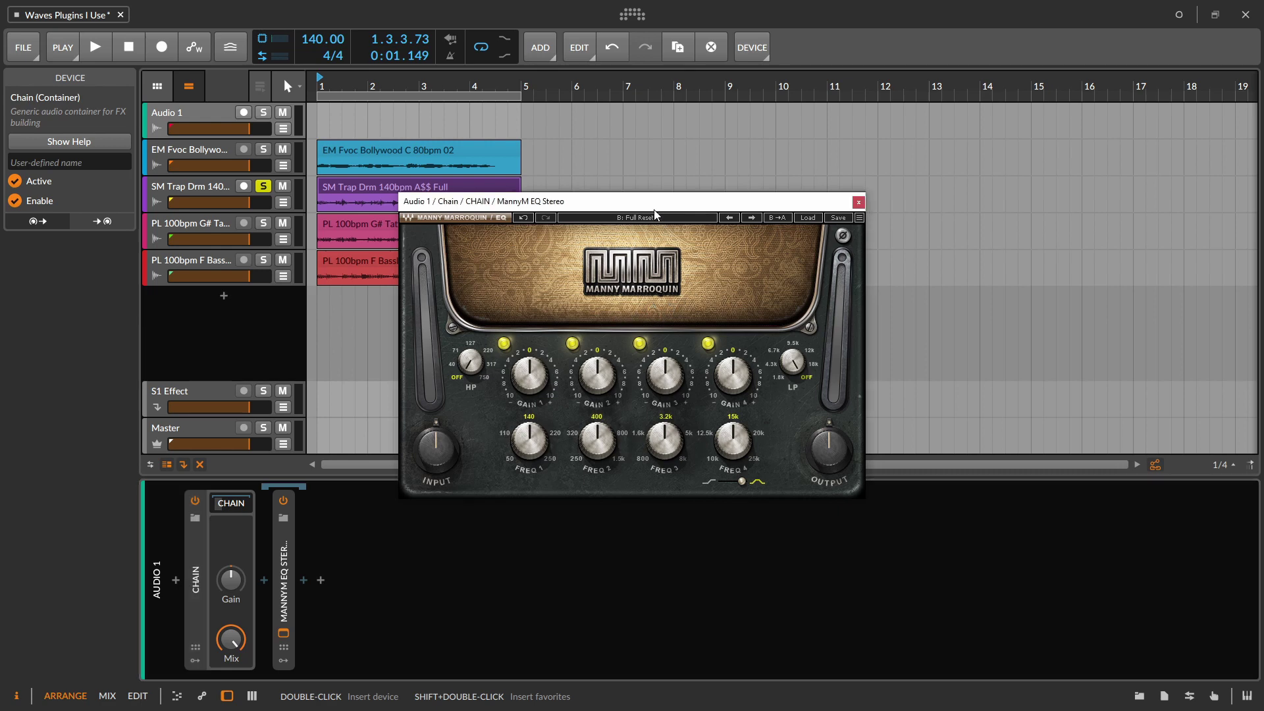
- Try the Gain 1 and Freq 1 knobs of MannyM EQ Stereo in Audio 1's chain
{"action": "left_click_drag", "start_coordinate": [657, 208], "coordinate": [781, 109]}
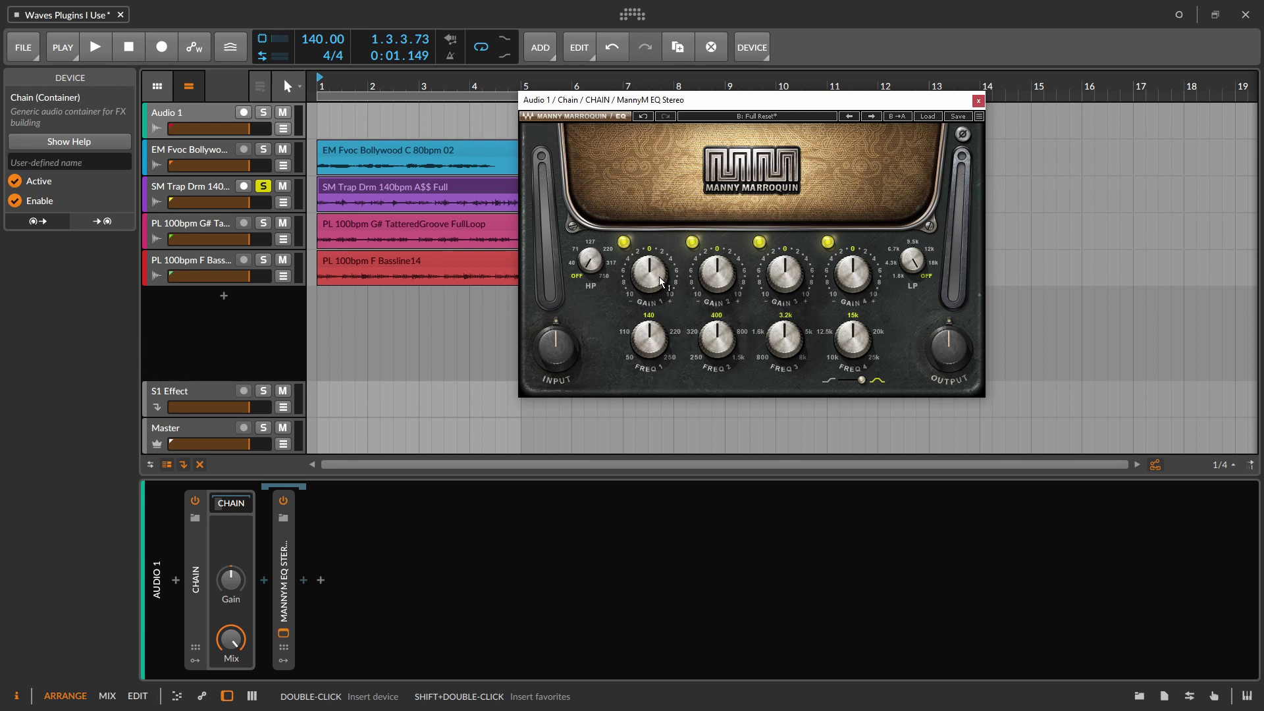
{"action": "left_click_drag", "start_coordinate": [649, 274], "coordinate": [649, 291]}
{"action": "mouse_move", "coordinate": [652, 277]}
{"action": "left_mouse_down"}
{"action": "mouse_move", "coordinate": [652, 295]}
{"action": "mouse_move", "coordinate": [652, 273]}
{"action": "left_mouse_up"}
{"action": "left_click_drag", "start_coordinate": [650, 283], "coordinate": [650, 283]}
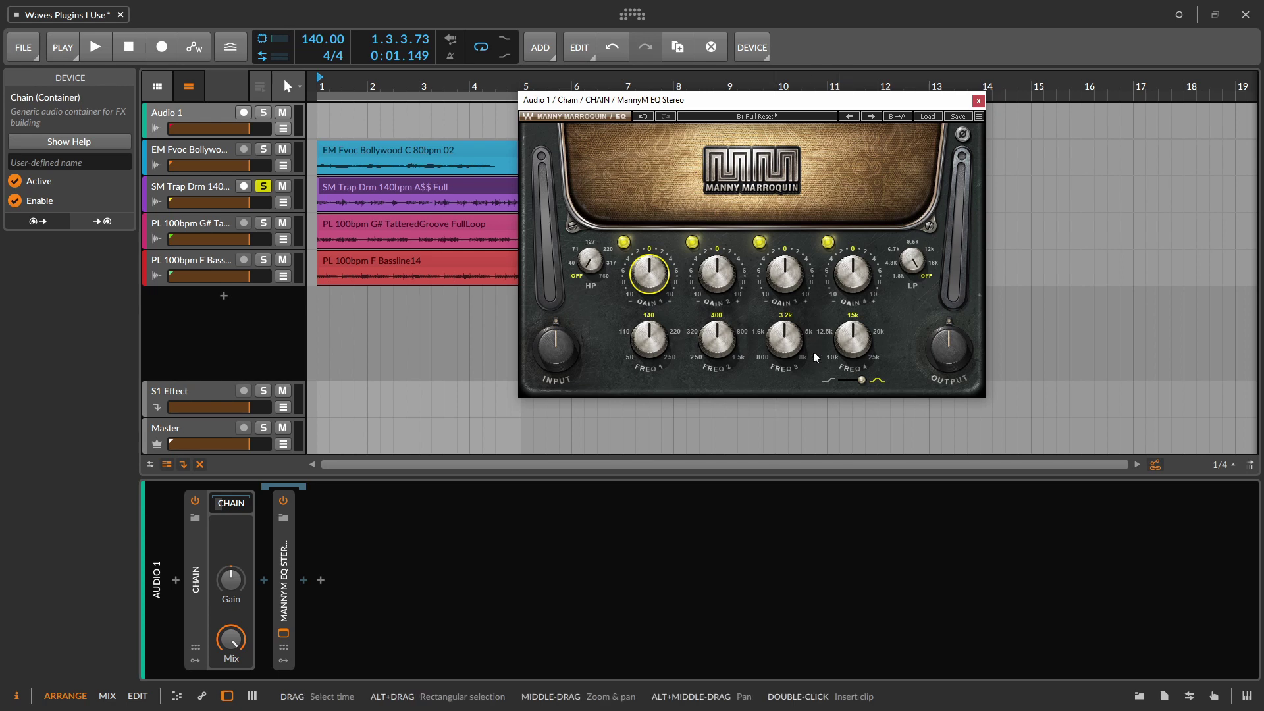
{"action": "mouse_move", "coordinate": [773, 354]}
{"action": "mouse_move", "coordinate": [649, 338]}
{"action": "left_mouse_down"}
{"action": "mouse_move", "coordinate": [649, 363]}
{"action": "mouse_move", "coordinate": [649, 337]}
{"action": "left_mouse_up"}
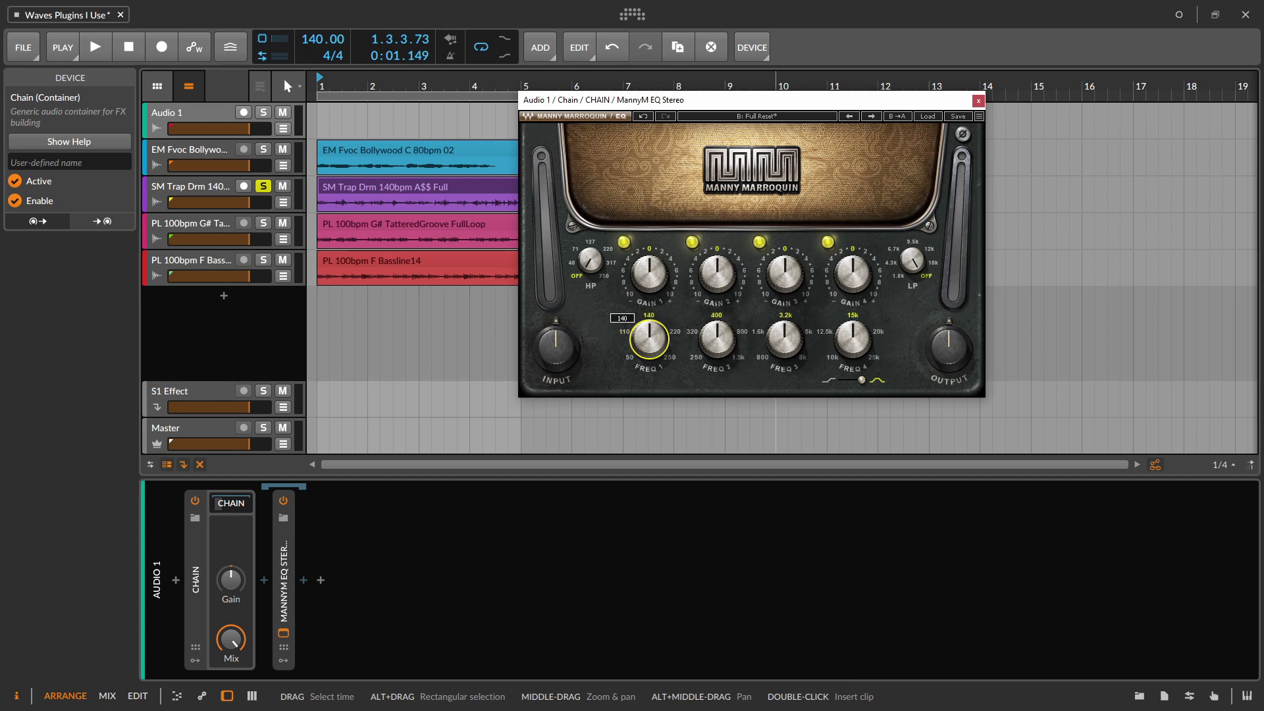
{"action": "left_click_drag", "start_coordinate": [649, 274], "coordinate": [649, 269]}
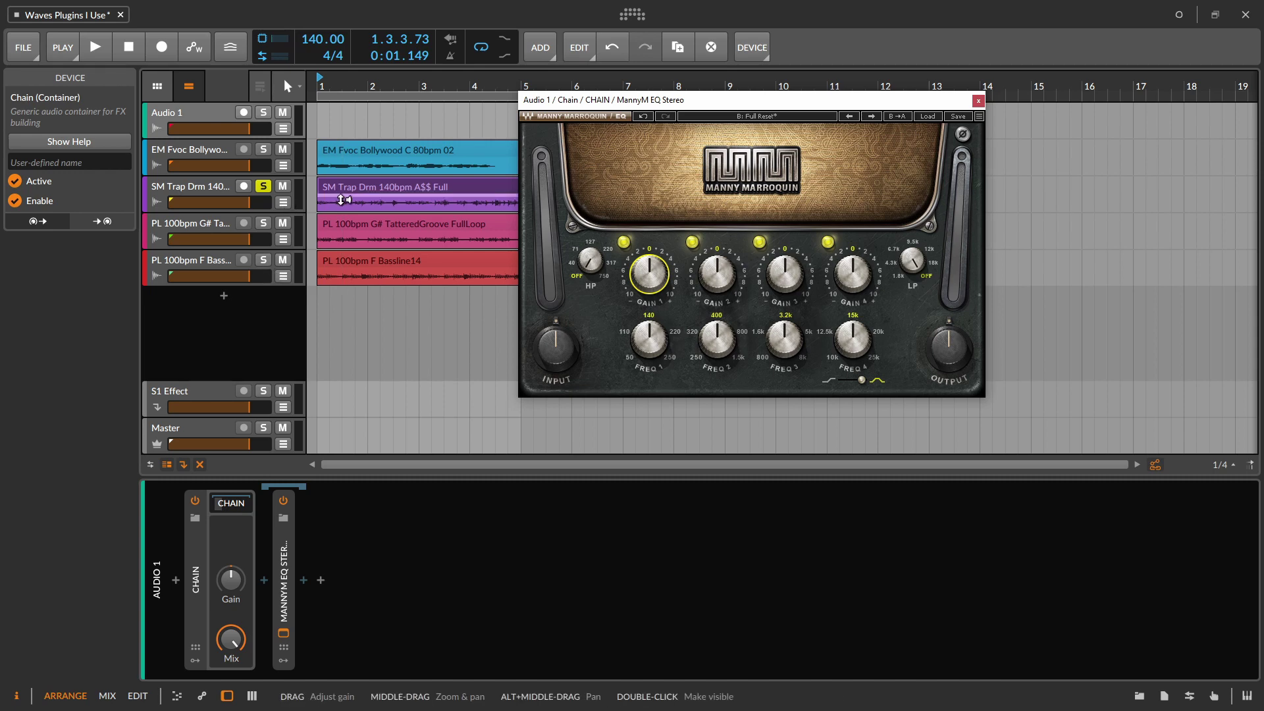
- Solo the PL 100bpm G# TatteredGroove track and move MannyM EQ Stereo onto it from Audio 1's chain
{"action": "left_click", "coordinate": [263, 223]}
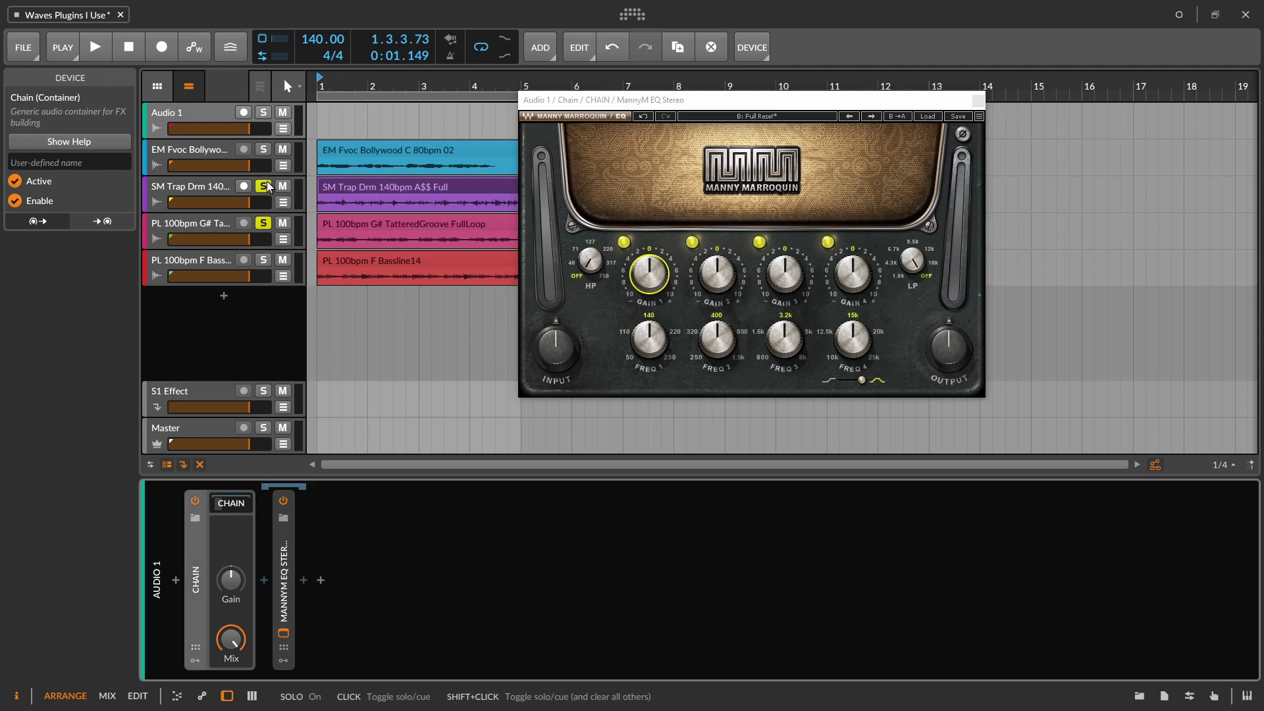
{"action": "left_click_drag", "start_coordinate": [283, 527], "coordinate": [373, 263]}
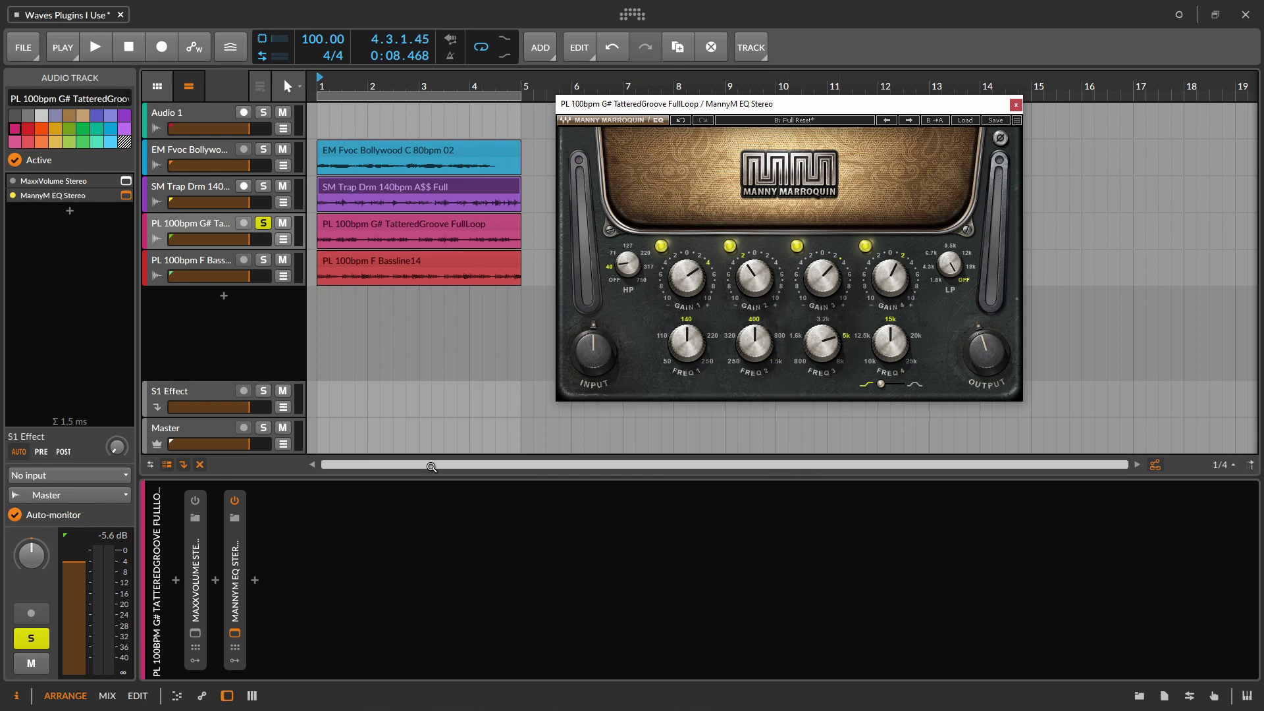
- Play the TatteredGroove loop and compare it with MannyM EQ bypassed and enabled, leaving the EQ on
{"action": "left_click", "coordinate": [235, 502]}
{"action": "key", "text": "space"}
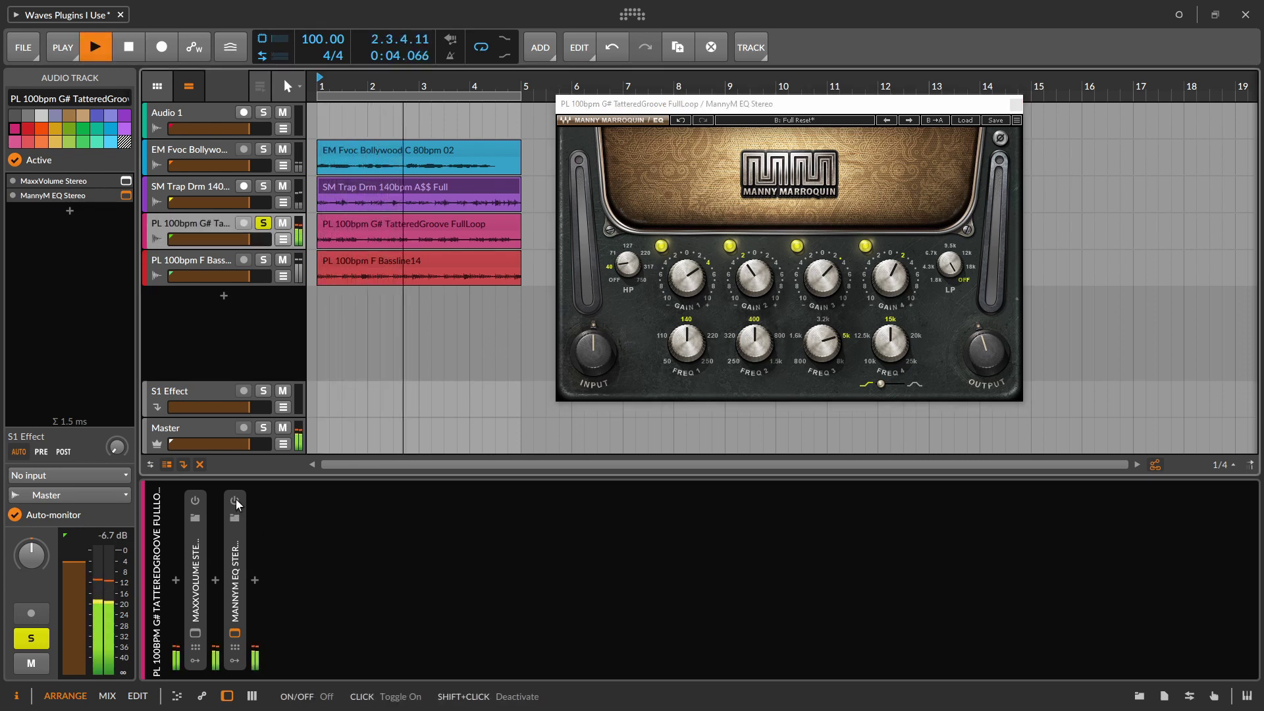
{"action": "left_click", "coordinate": [236, 501]}
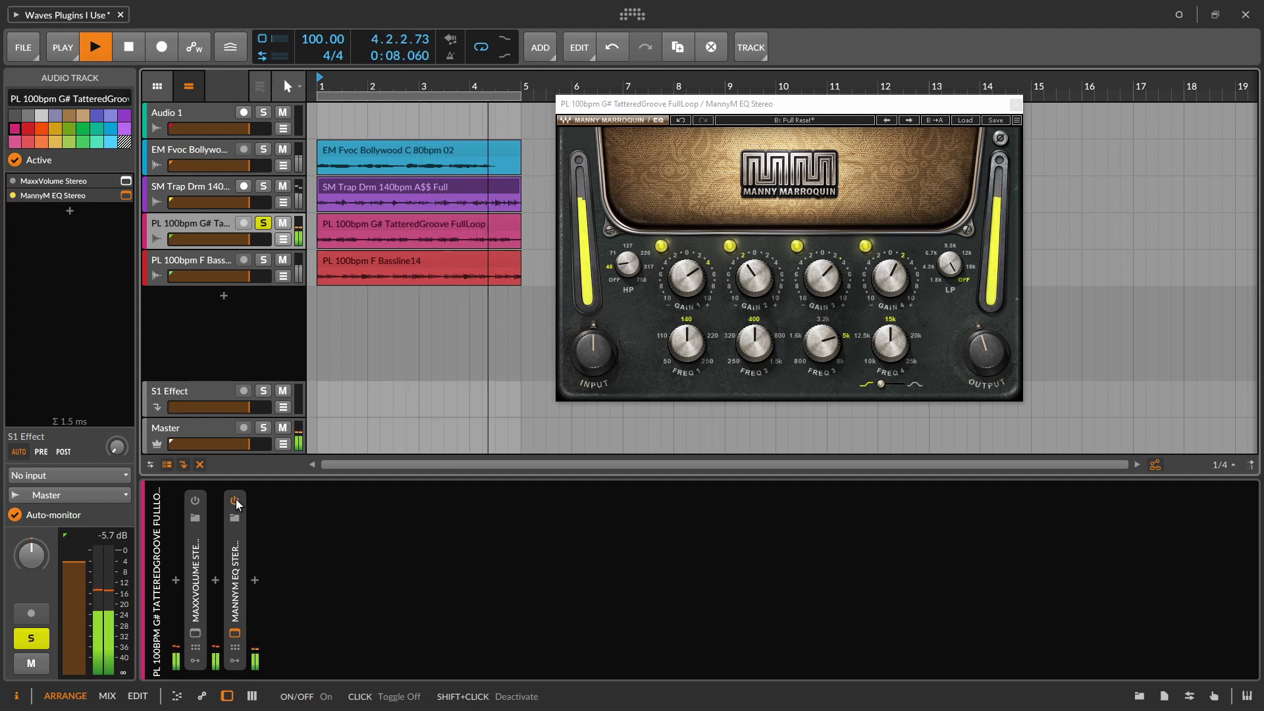
{"action": "left_click", "coordinate": [236, 501]}
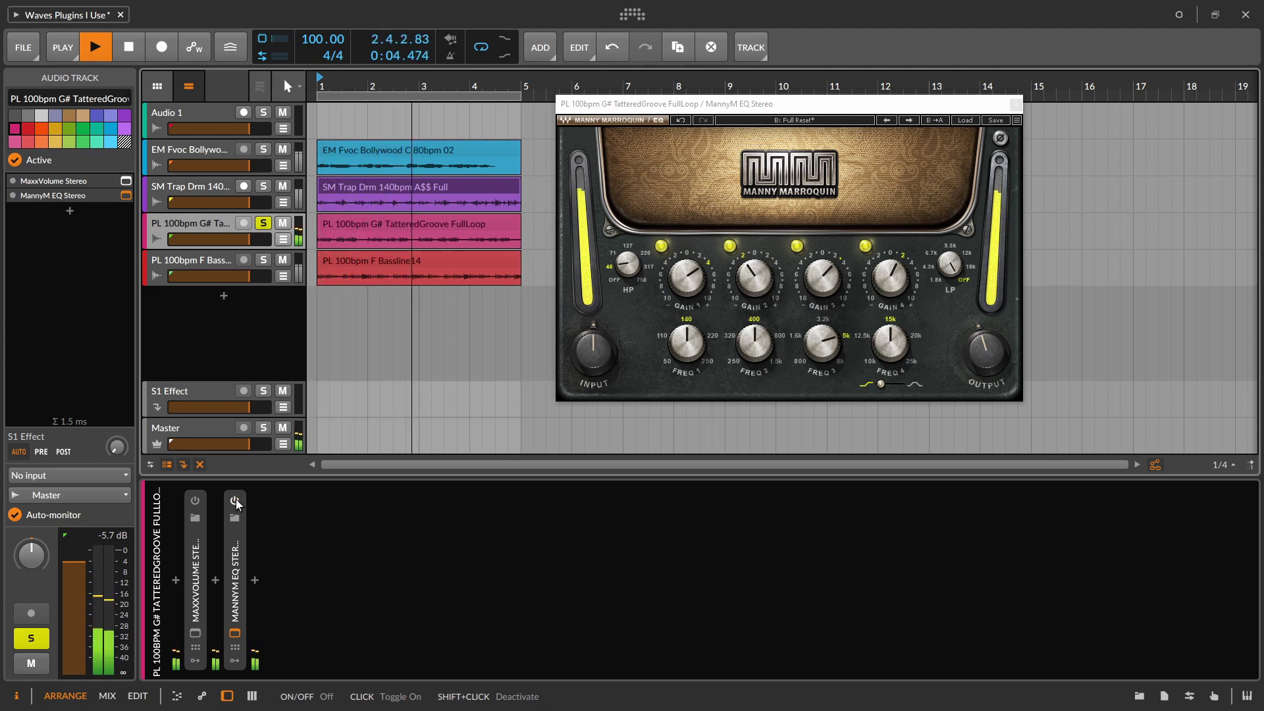
{"action": "left_click", "coordinate": [235, 501]}
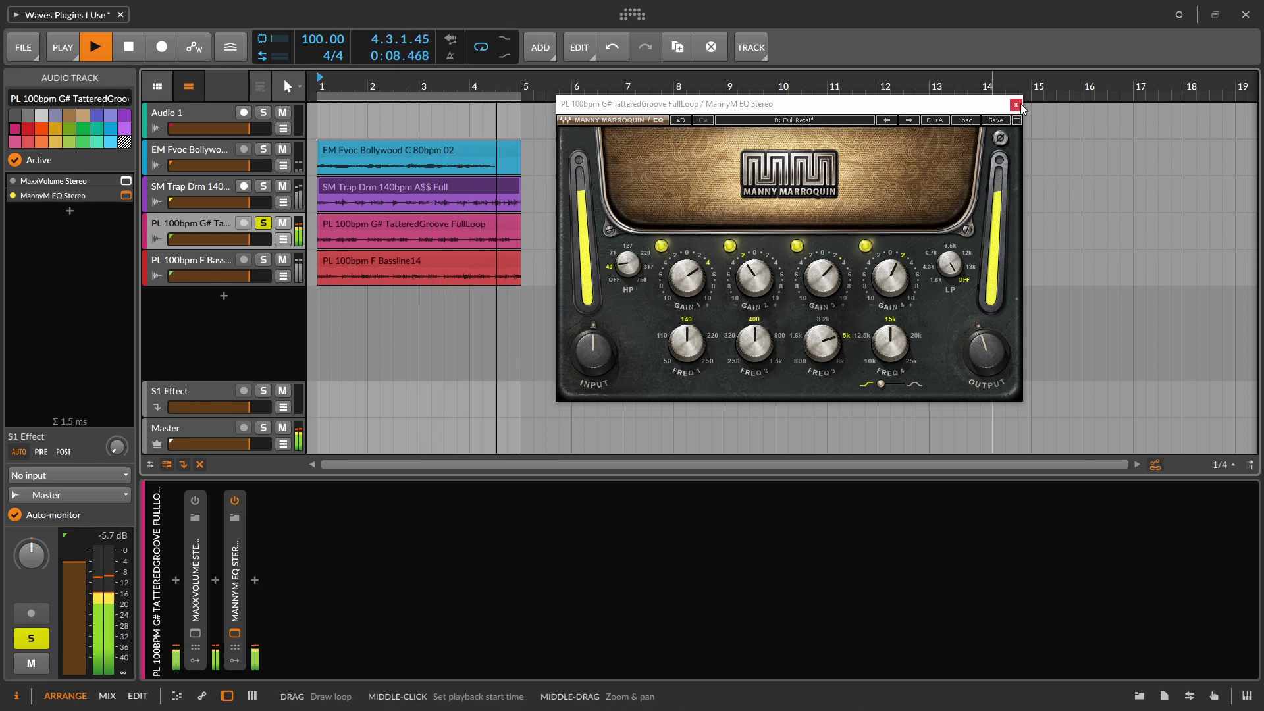
{"action": "key", "text": "space"}
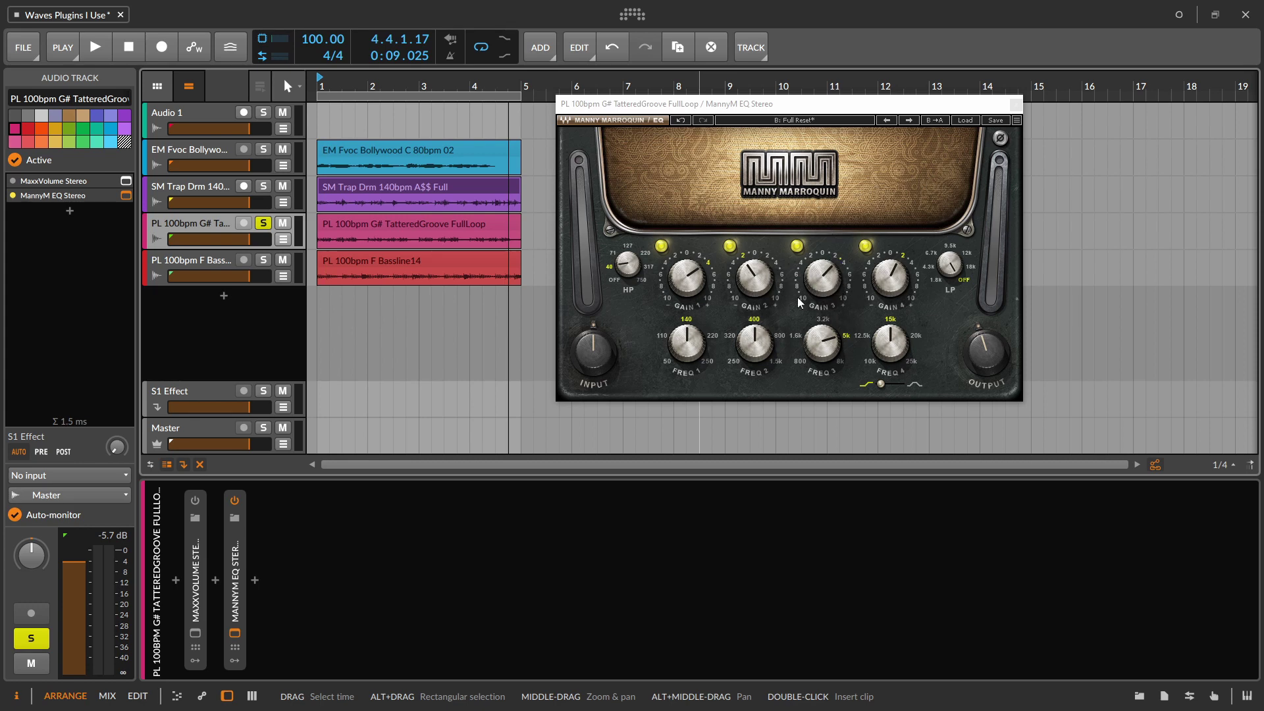
- Close the MannyM EQ window and select the Audio 1 track
{"action": "left_click", "coordinate": [1016, 105]}
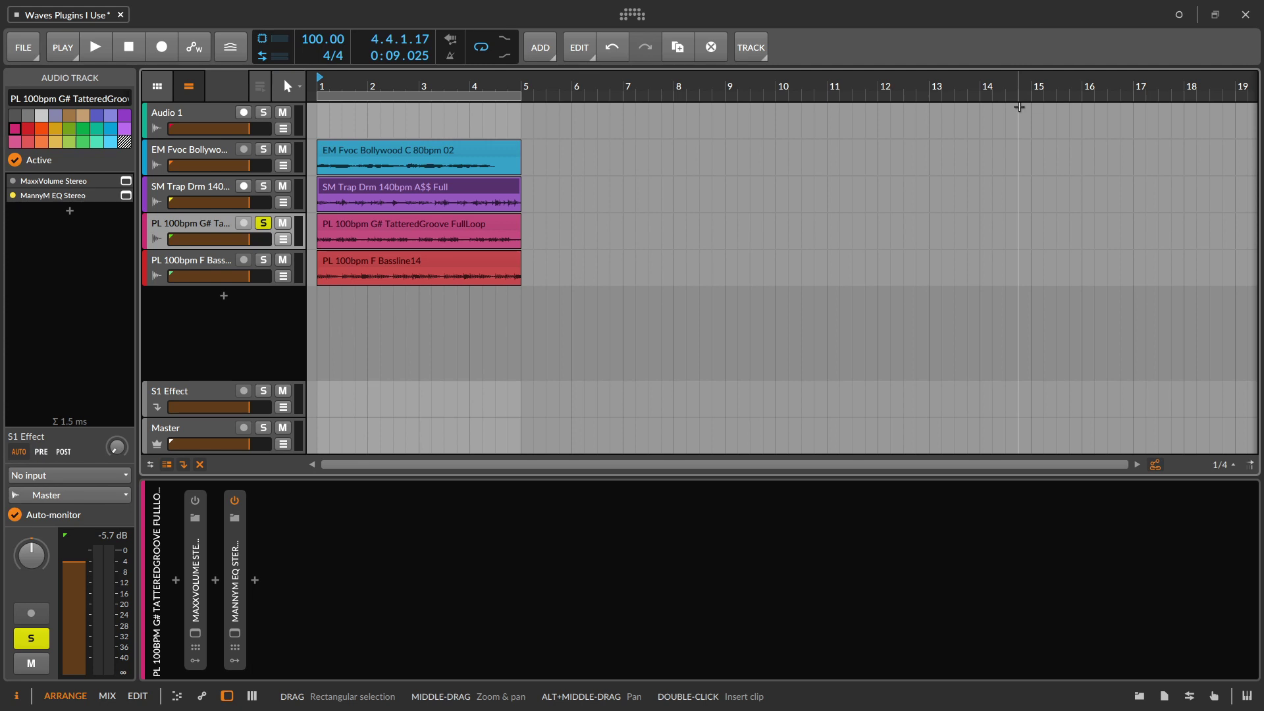
{"action": "left_click", "coordinate": [1019, 108]}
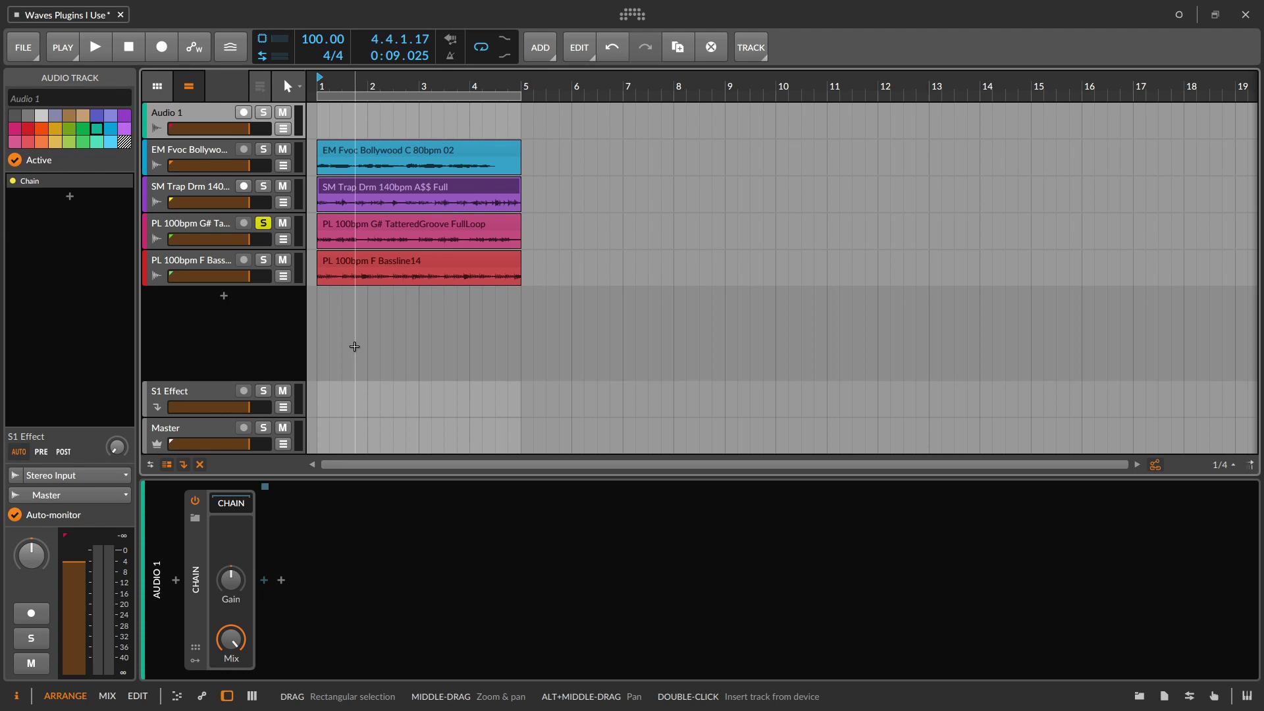